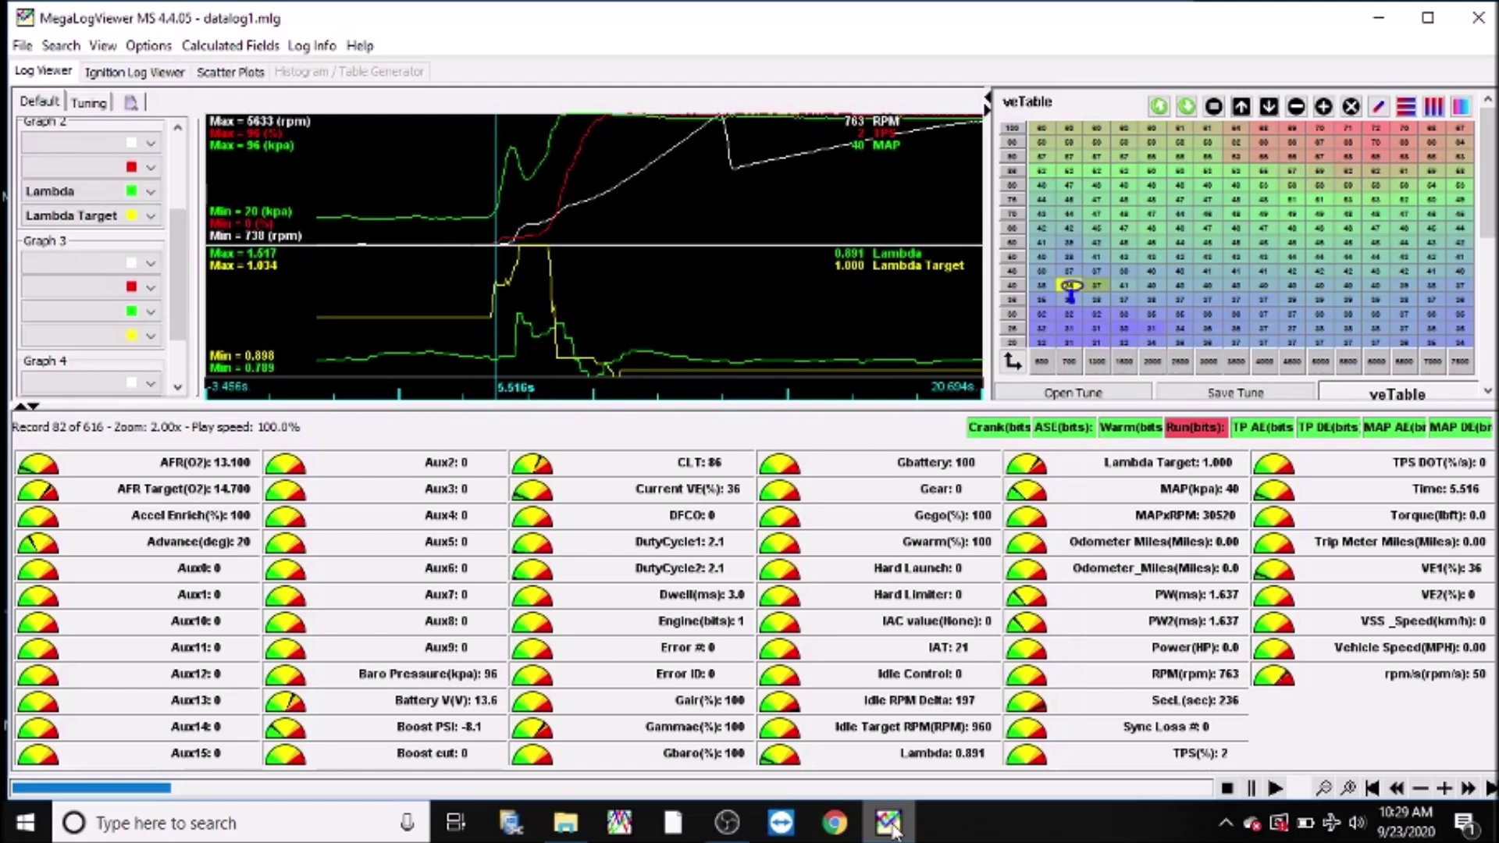
# Step: Step through datalog1.mlg from idle to full throttle, following which VE table cells are active along the way
pyautogui.press('Right')
pyautogui.press('Right')
pyautogui.press('Right')
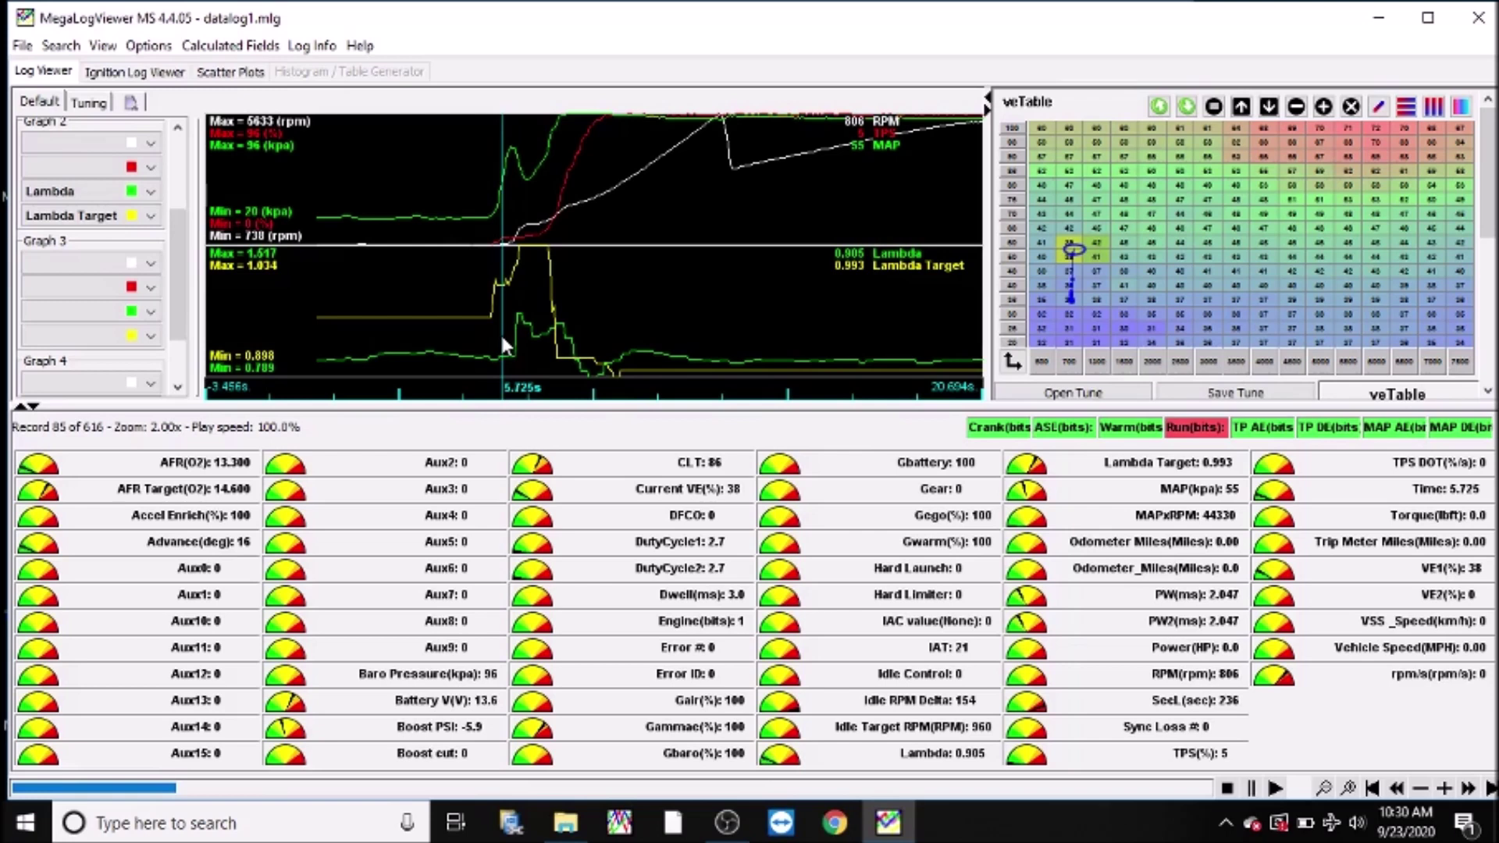
pyautogui.press('Right')
pyautogui.press('Right')
pyautogui.press('Right')
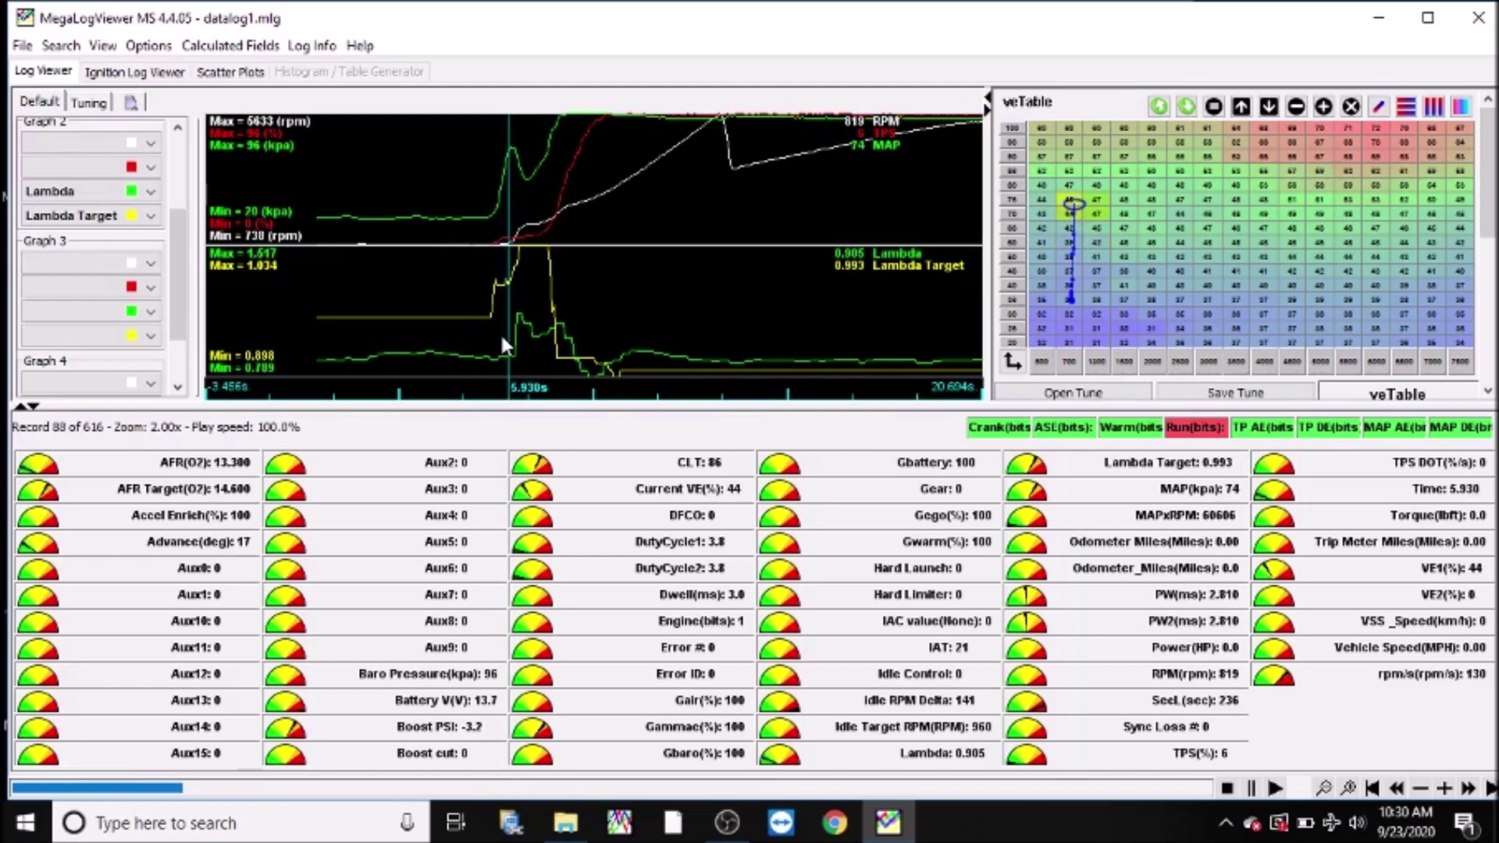
pyautogui.press('Right')
pyautogui.press('Right')
pyautogui.press('Right')
pyautogui.press('Right')
pyautogui.press('Right')
pyautogui.press('Right')
pyautogui.press('Right')
pyautogui.press('Right')
pyautogui.press('Right')
pyautogui.press('Right')
pyautogui.press('Right')
pyautogui.press('Right')
pyautogui.press('Right')
pyautogui.press('Right')
pyautogui.press('Right')
pyautogui.press('Right')
pyautogui.press('Right')
pyautogui.press('Right')
pyautogui.press('Right')
pyautogui.press('Right')
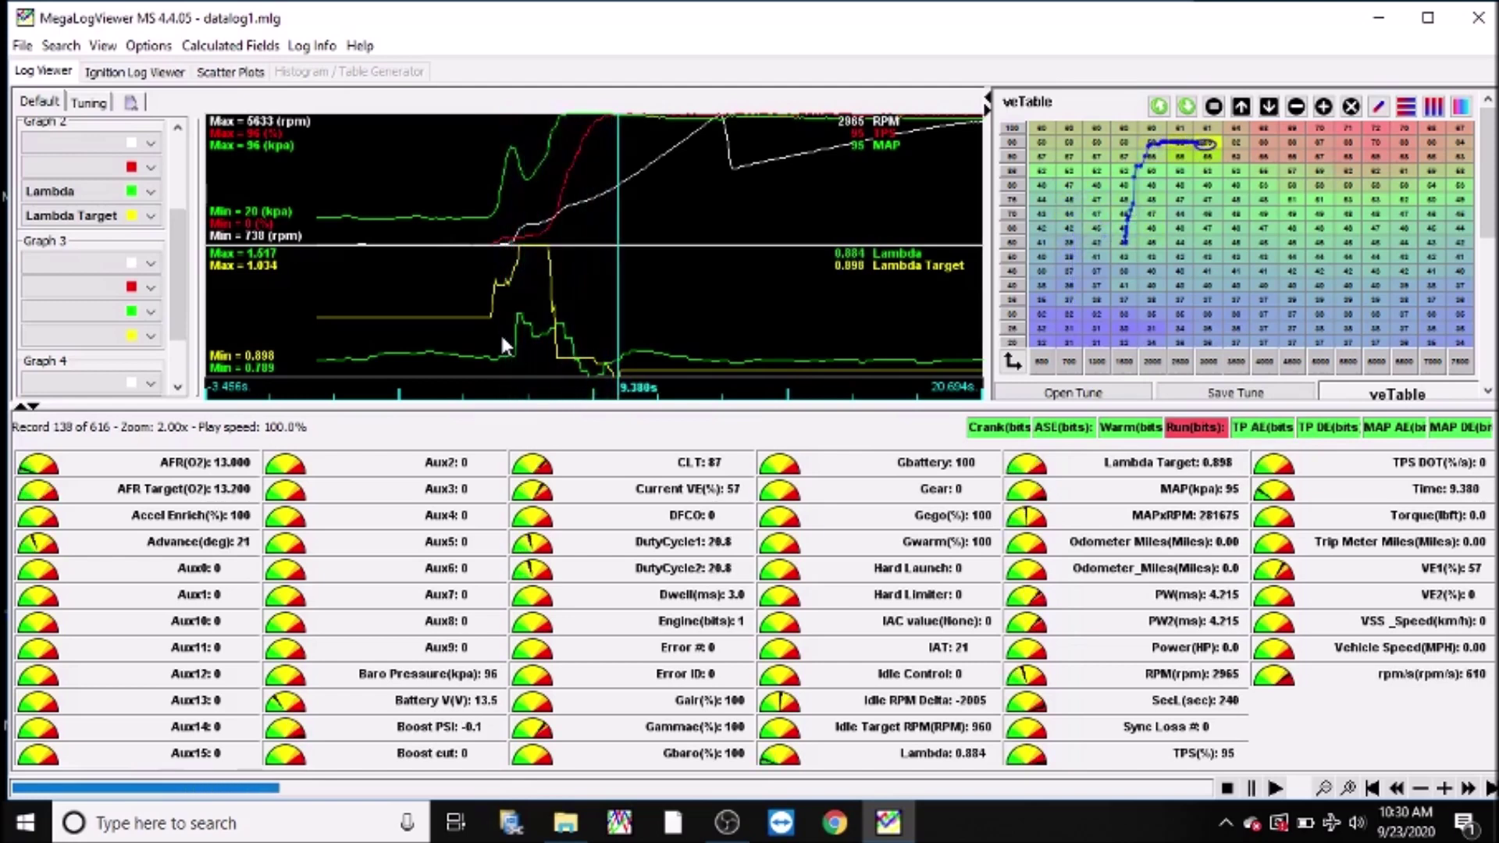
# Step: Step through the rising-RPM full-throttle pull in datalog1.mlg, comparing Lambda with Lambda Target at each record
pyautogui.press('Right')
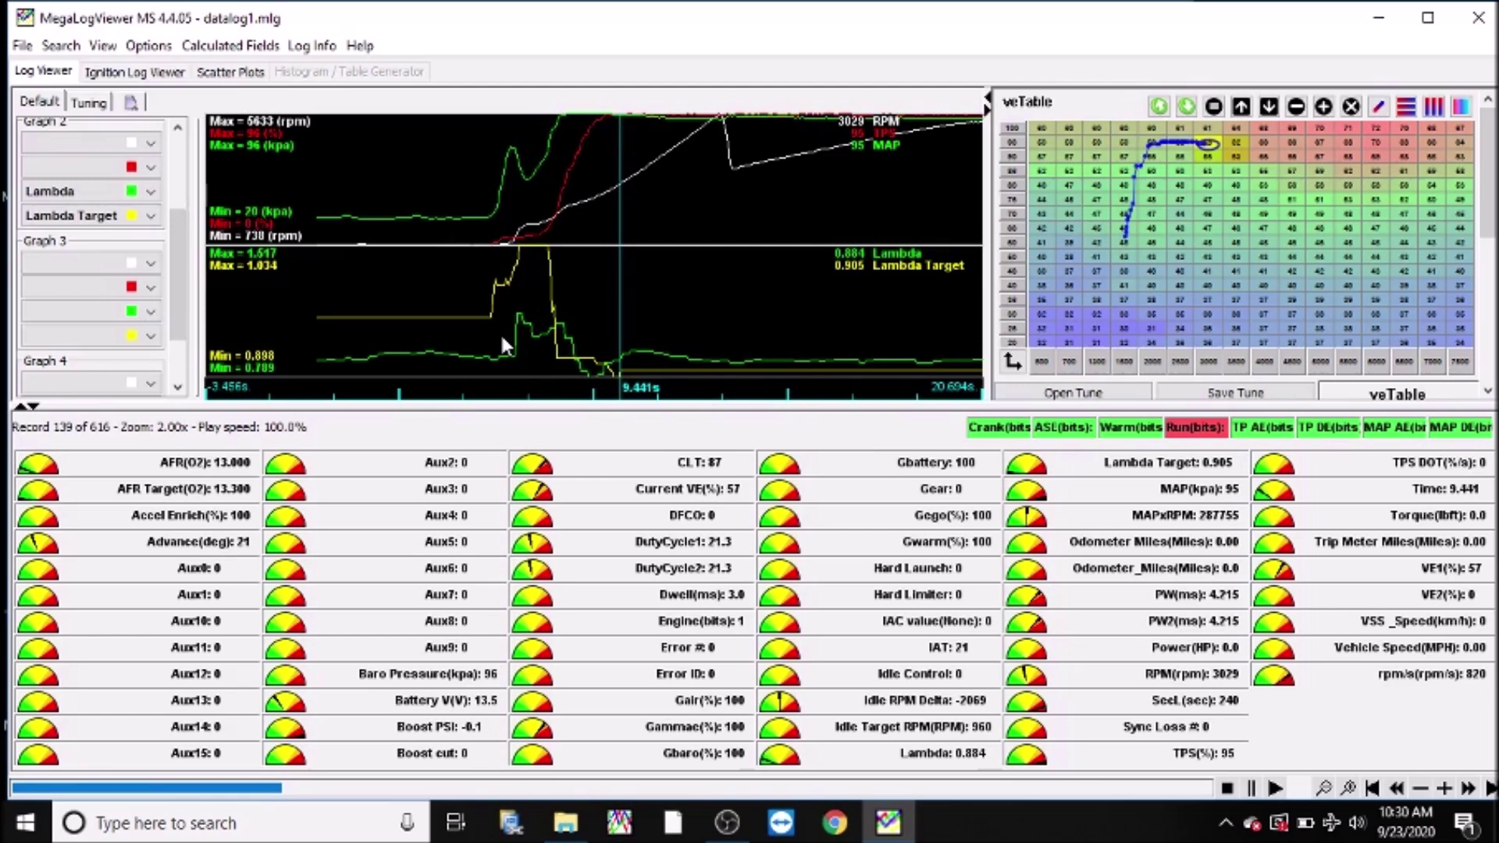
pyautogui.press('Right')
pyautogui.press('Right')
pyautogui.press('Right')
pyautogui.press('Right')
pyautogui.press('Right')
pyautogui.press('Right')
pyautogui.press('Right')
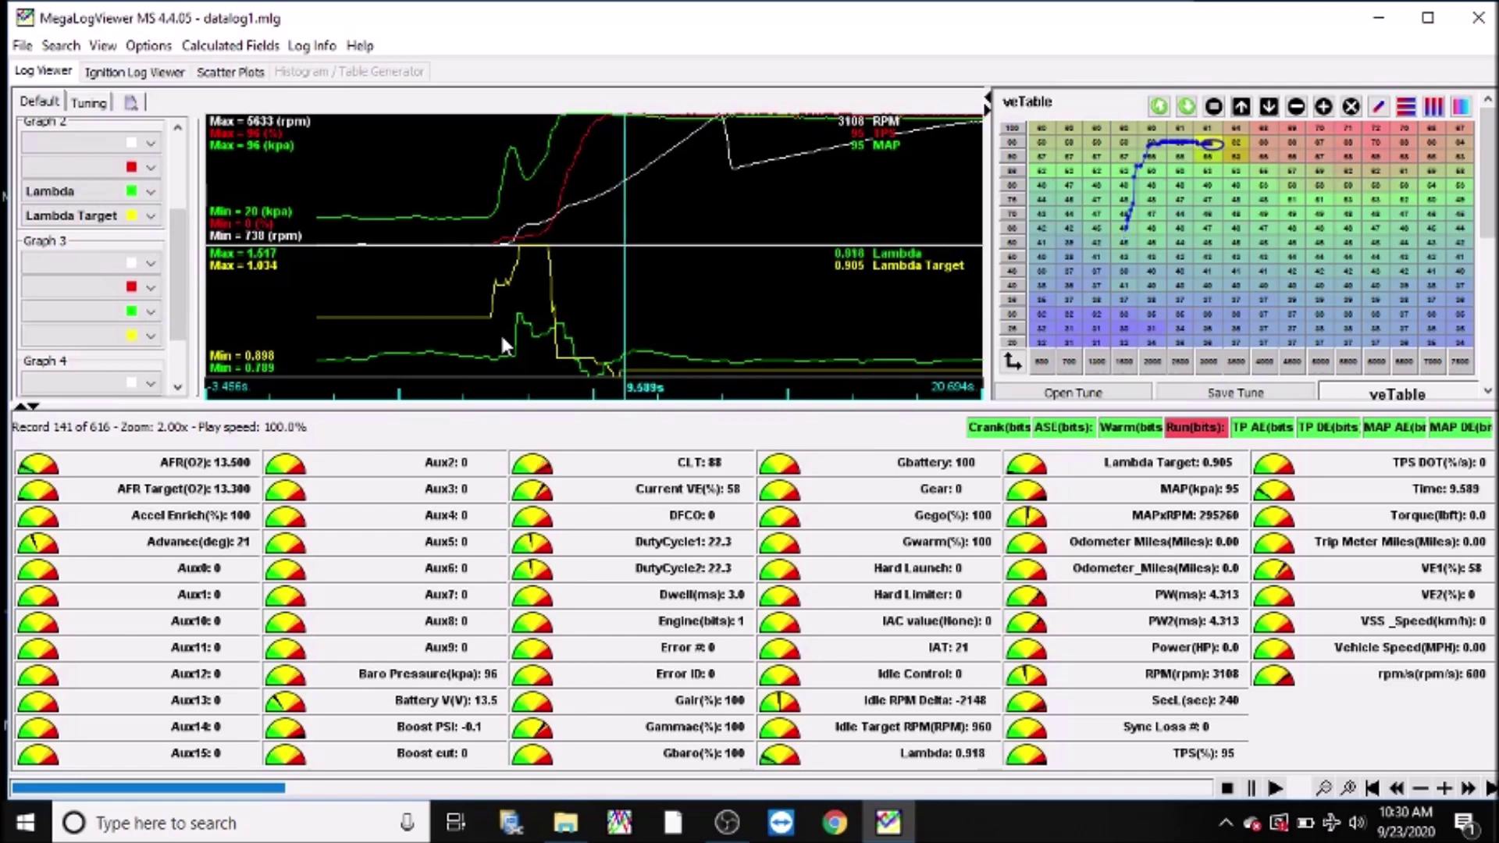
pyautogui.press('Right')
pyautogui.press('Right')
pyautogui.press('Right')
pyautogui.press('Right')
pyautogui.press('Right')
pyautogui.press('Right')
pyautogui.press('Right')
pyautogui.press('Right')
pyautogui.press('Right')
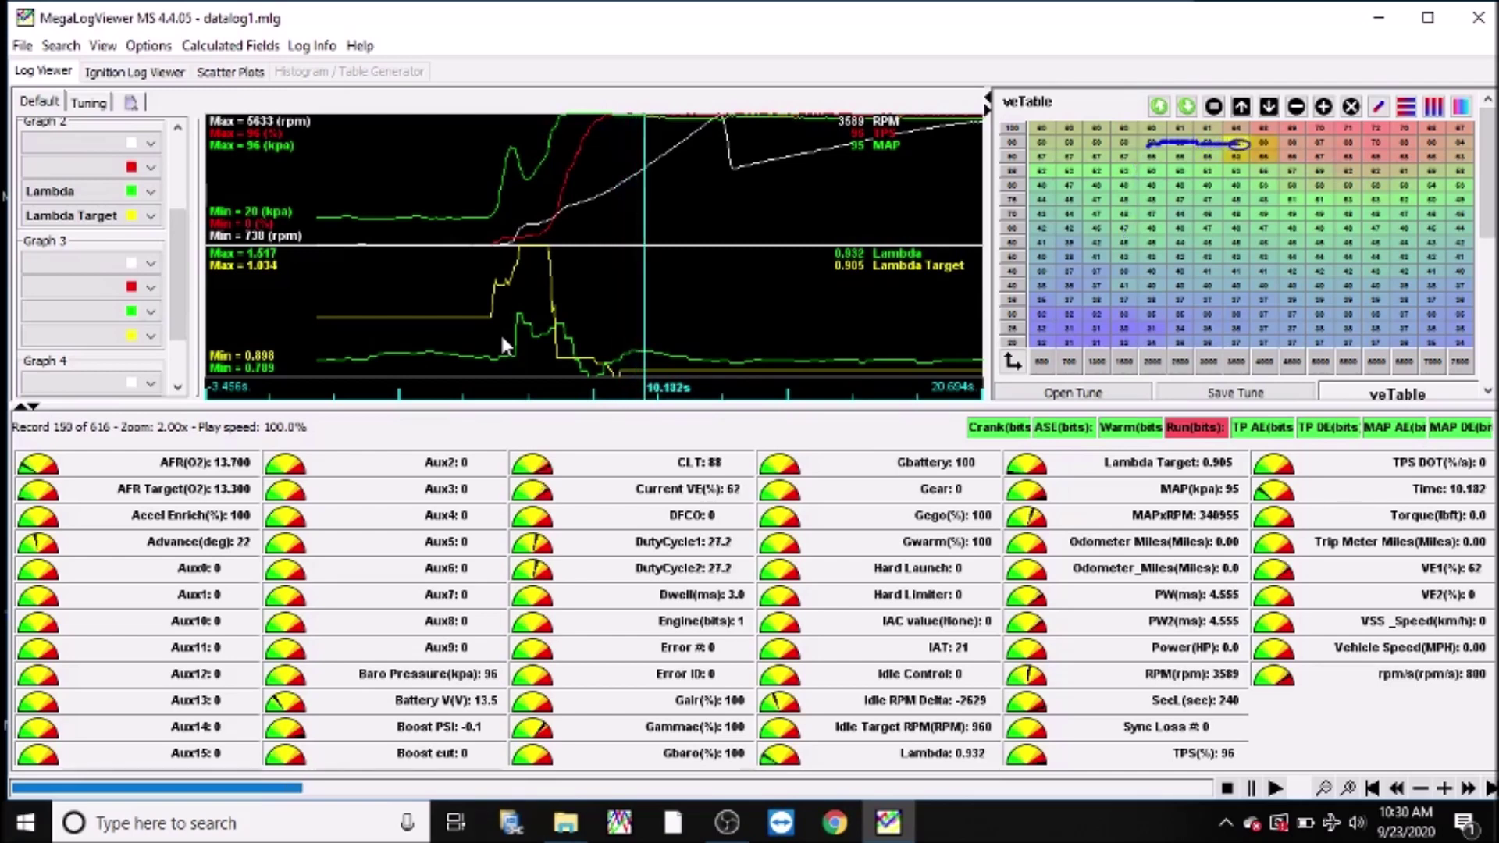
pyautogui.press('Right')
pyautogui.press('Right')
pyautogui.press('Right')
pyautogui.press('Right')
pyautogui.press('Right')
pyautogui.press('Right')
pyautogui.press('Right')
pyautogui.press('Right')
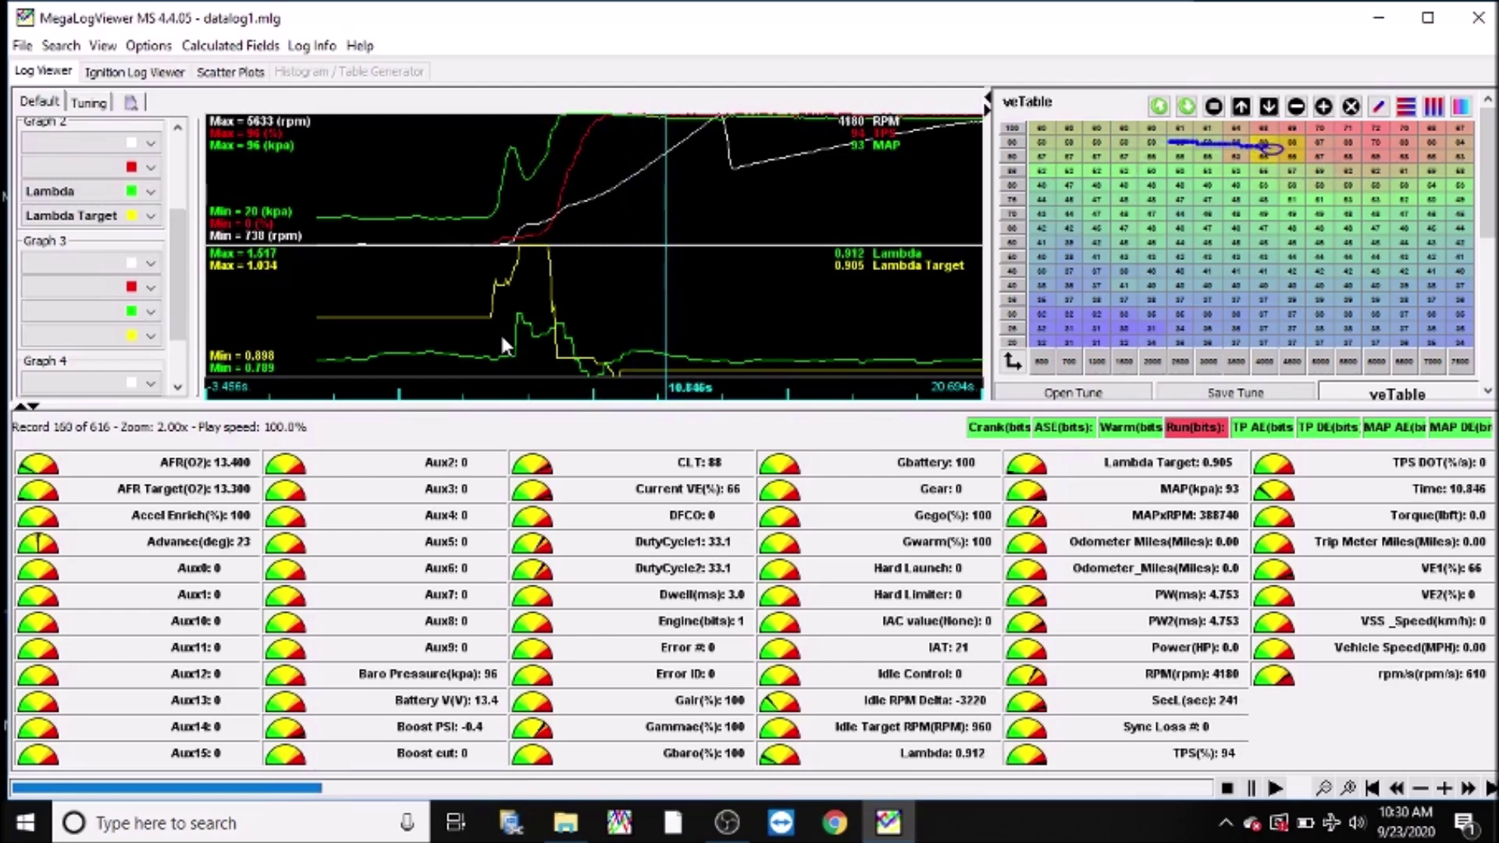
pyautogui.press('Right')
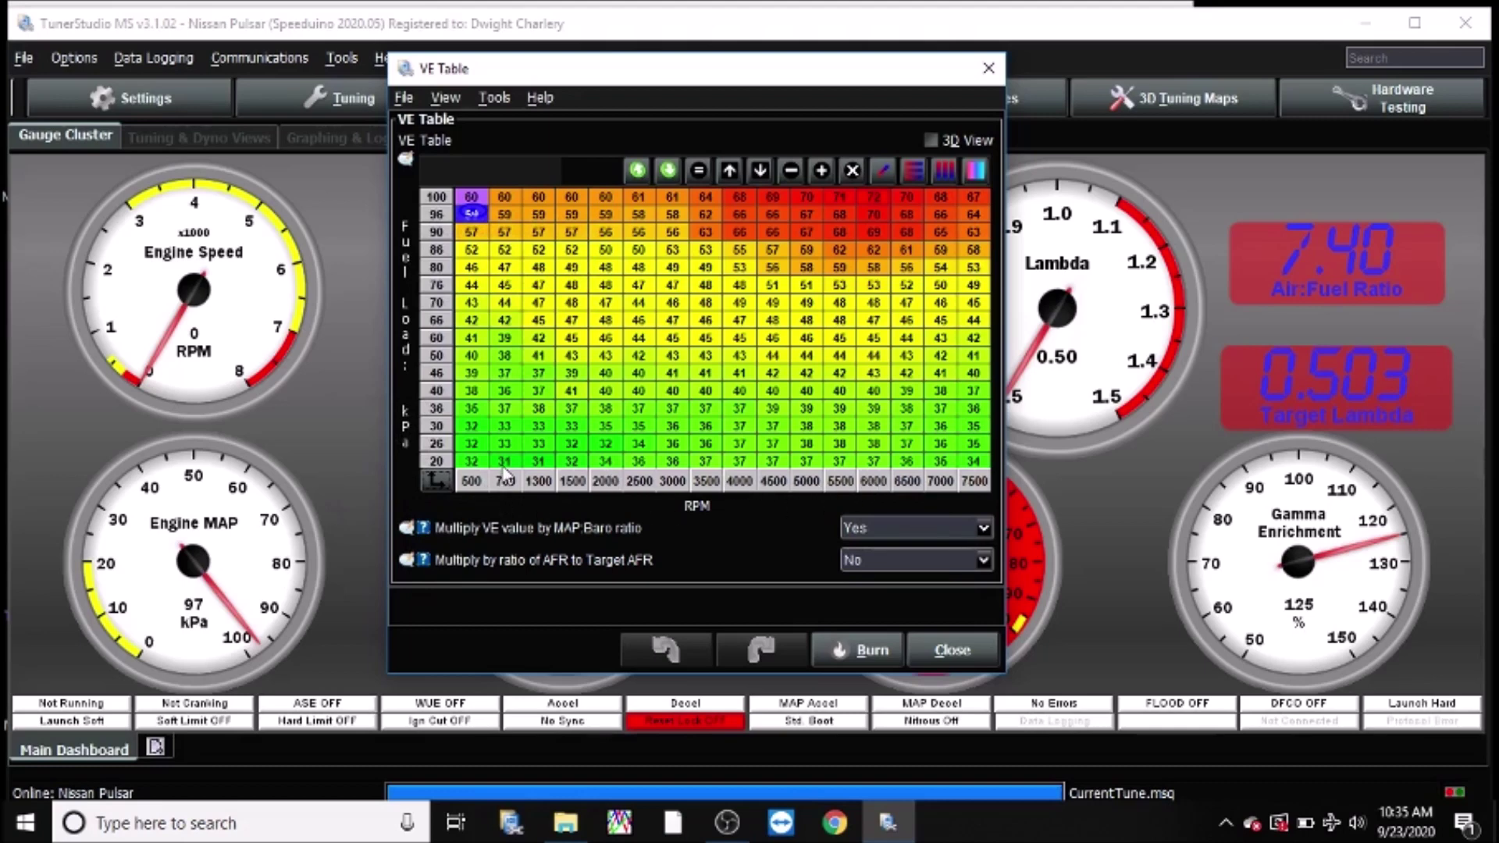
# Step: In TunerStudio's VE Table, start re-binning and set the first RPM bin to 700 and all remaining RPM bins to 6000
pyautogui.click(435, 480)
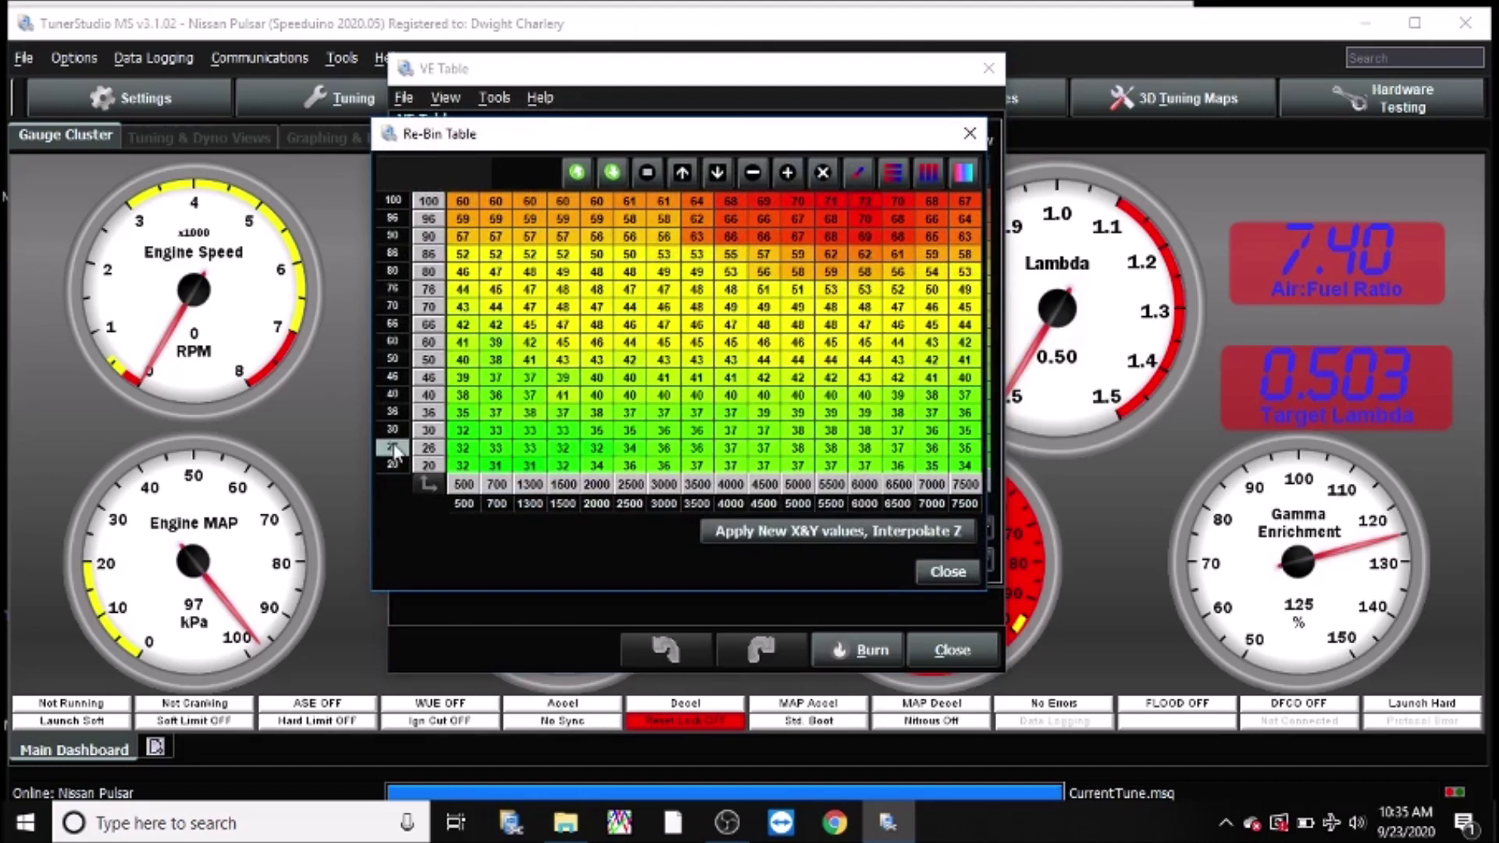
pyautogui.click(392, 448)
pyautogui.write('1000')
pyautogui.click(465, 505)
pyautogui.write('700')
pyautogui.click(499, 505)
pyautogui.write('6000')
# Step: Set every load bin above the 20 kPa row to 100 in the re-bin table
pyautogui.click(395, 448)
pyautogui.write('100')
pyautogui.click(392, 426)
pyautogui.write('1')
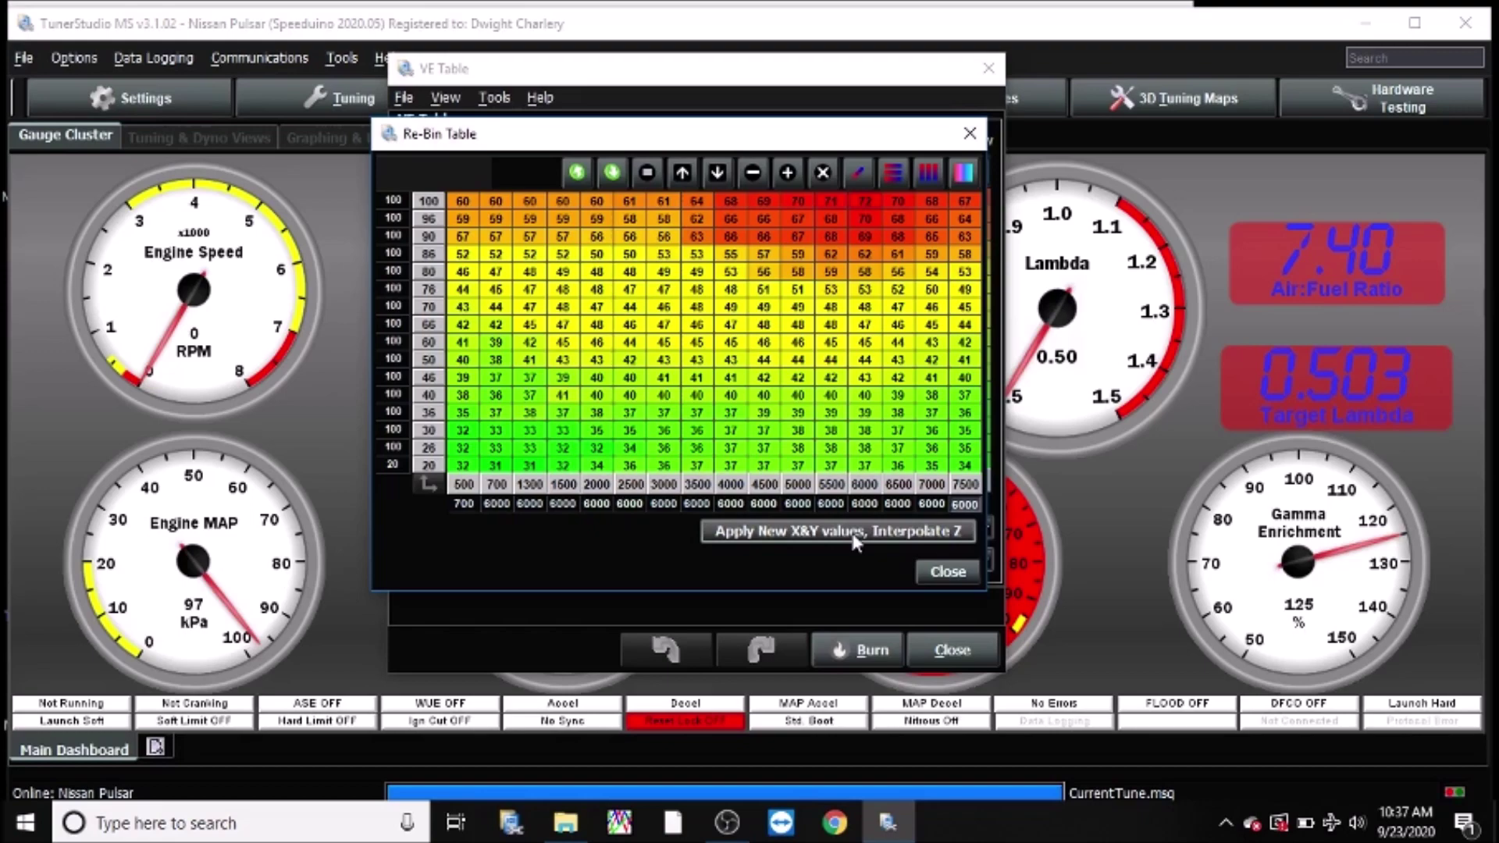
# Step: Apply the new axis values with interpolated VE values, highlight the four cells at the 700/6000 RPM and 20/100 kPa corner, and close re-binning
pyautogui.click(855, 538)
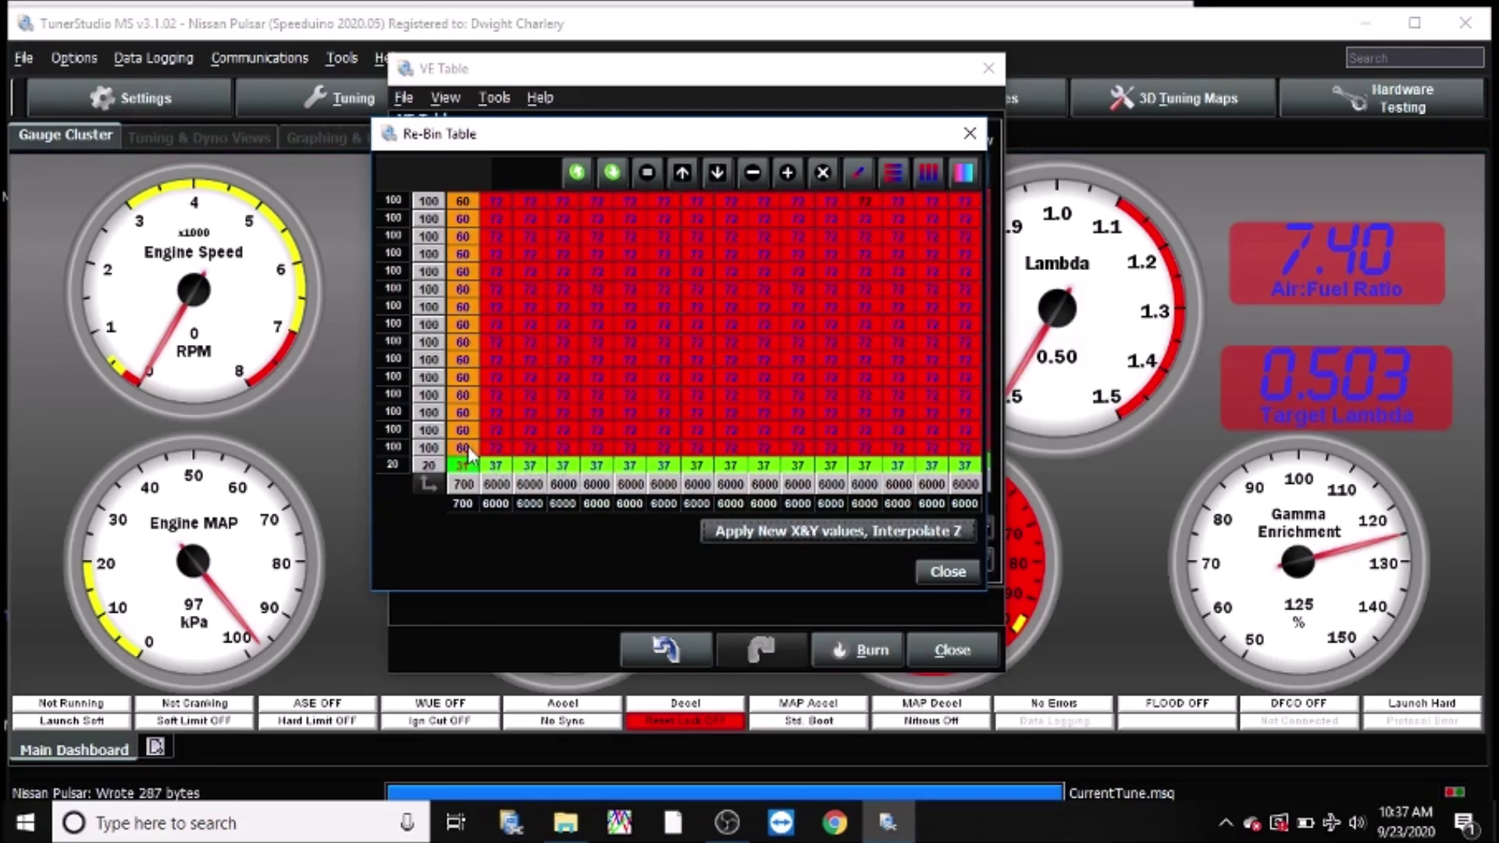
pyautogui.moveTo(466, 447); pyautogui.dragTo(487, 469)
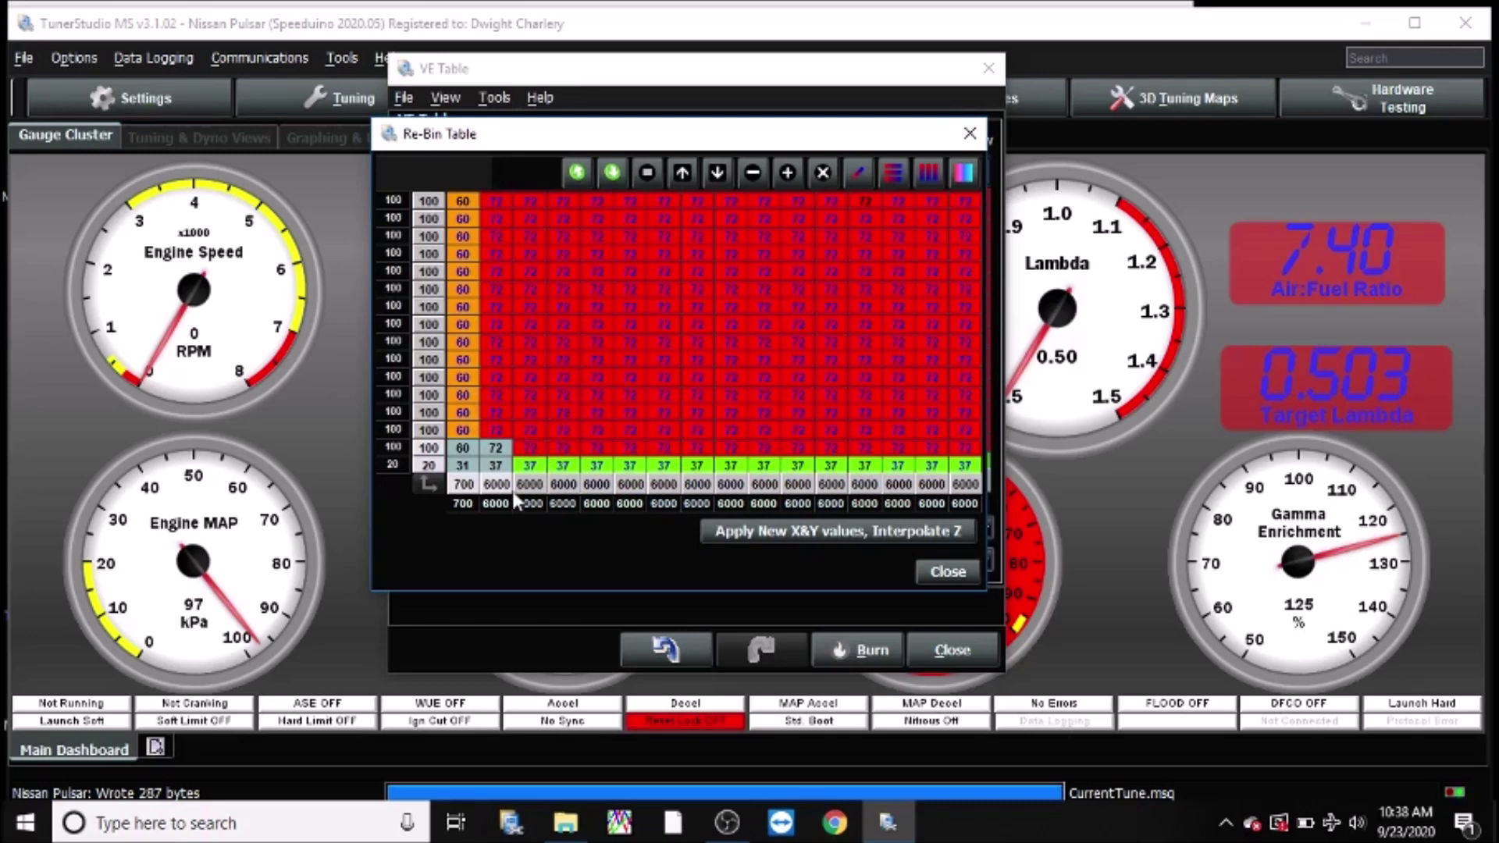
pyautogui.click(955, 567)
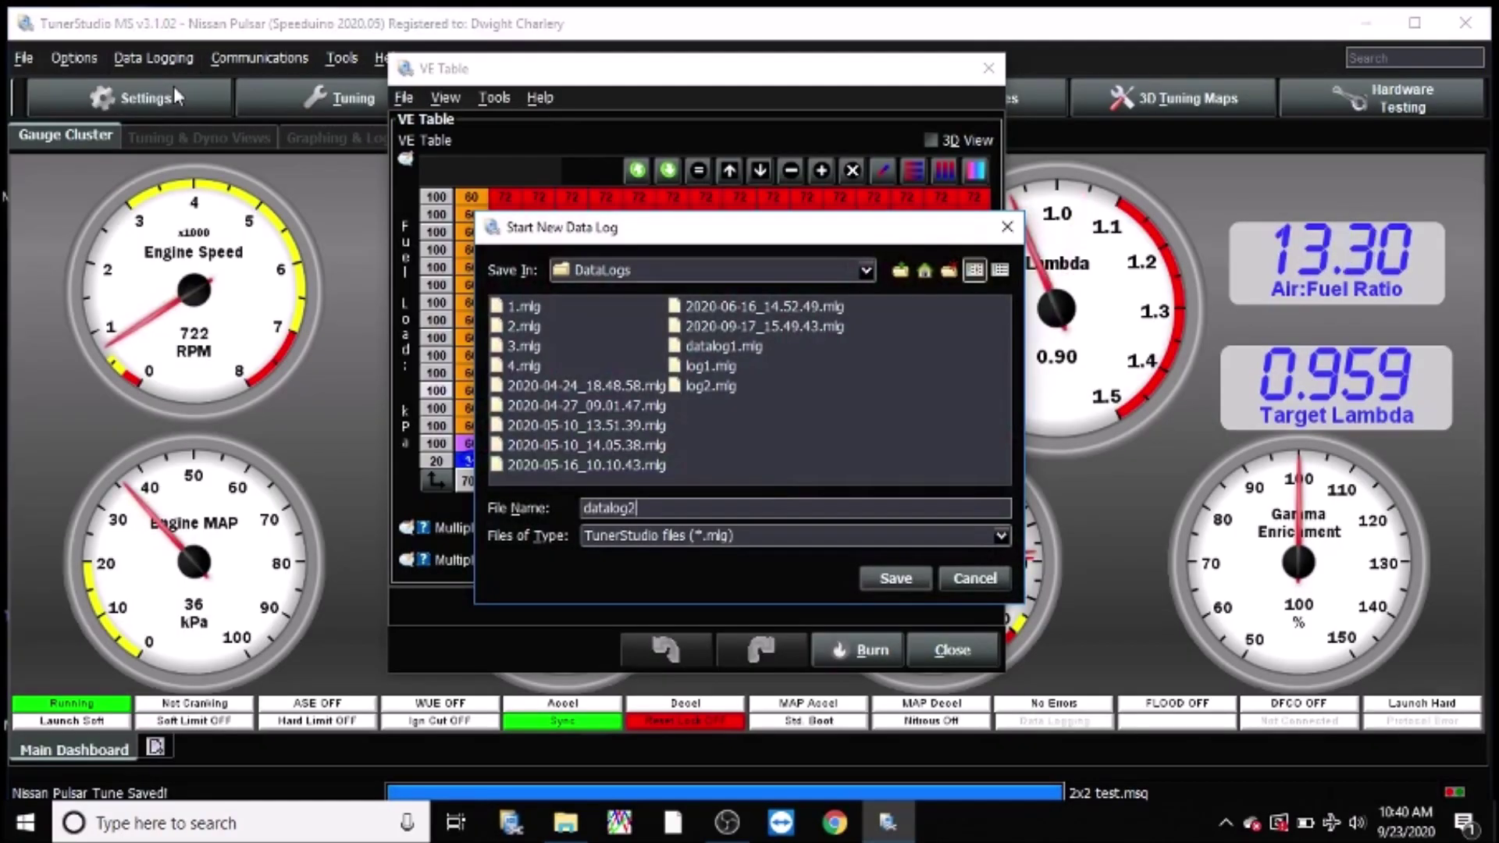
# Step: Start a new data log saved as datalog2 in the DataLogs folder
pyautogui.click(897, 579)
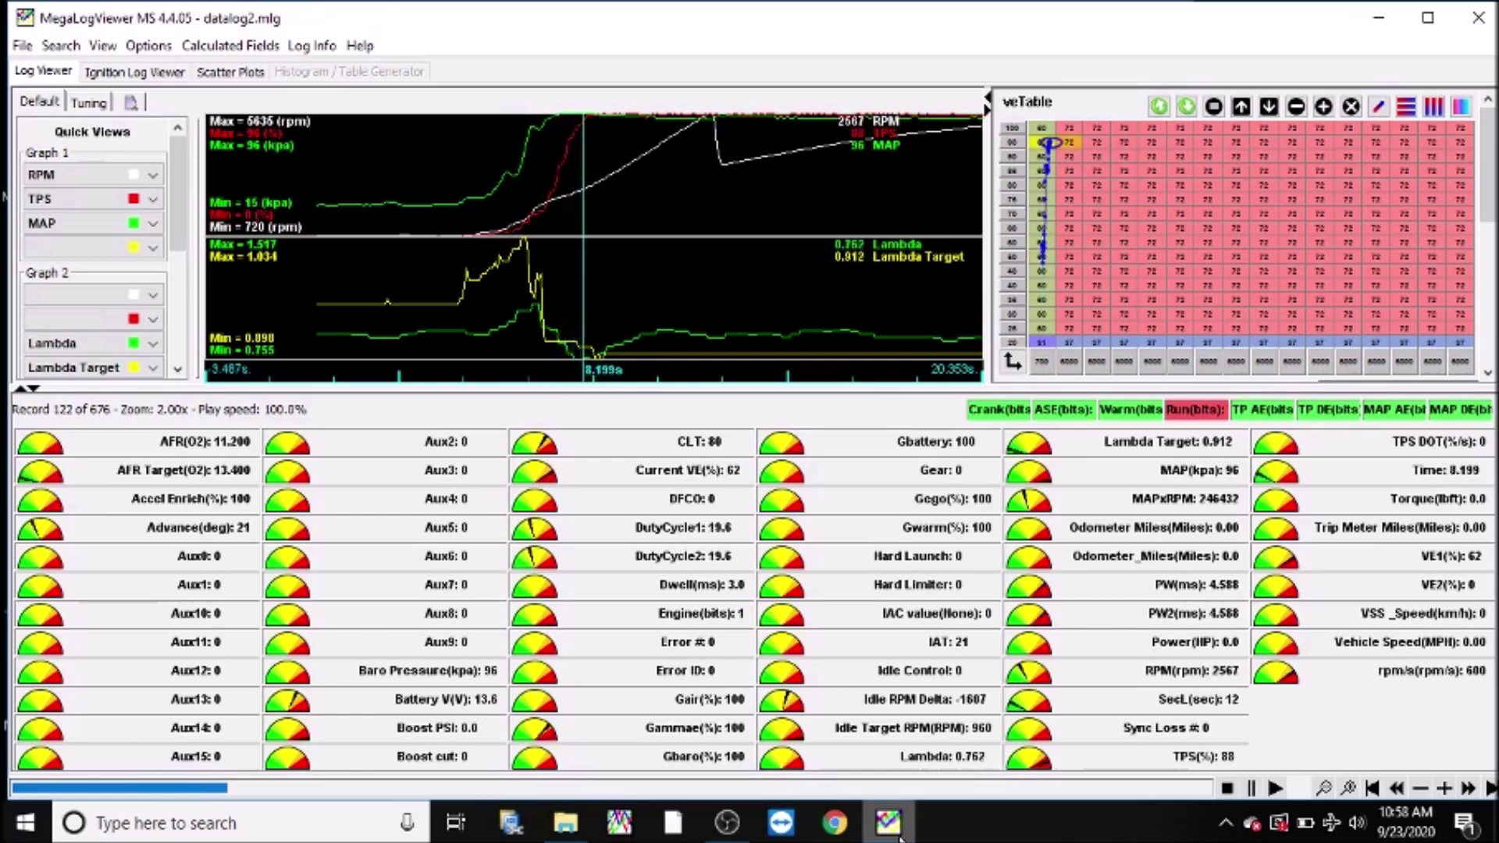
# Step: In MegaLogViewer, step through the start of the full-throttle section in datalog2.mlg, comparing Lambda with Lambda Target
pyautogui.press('Left')
pyautogui.press('Left')
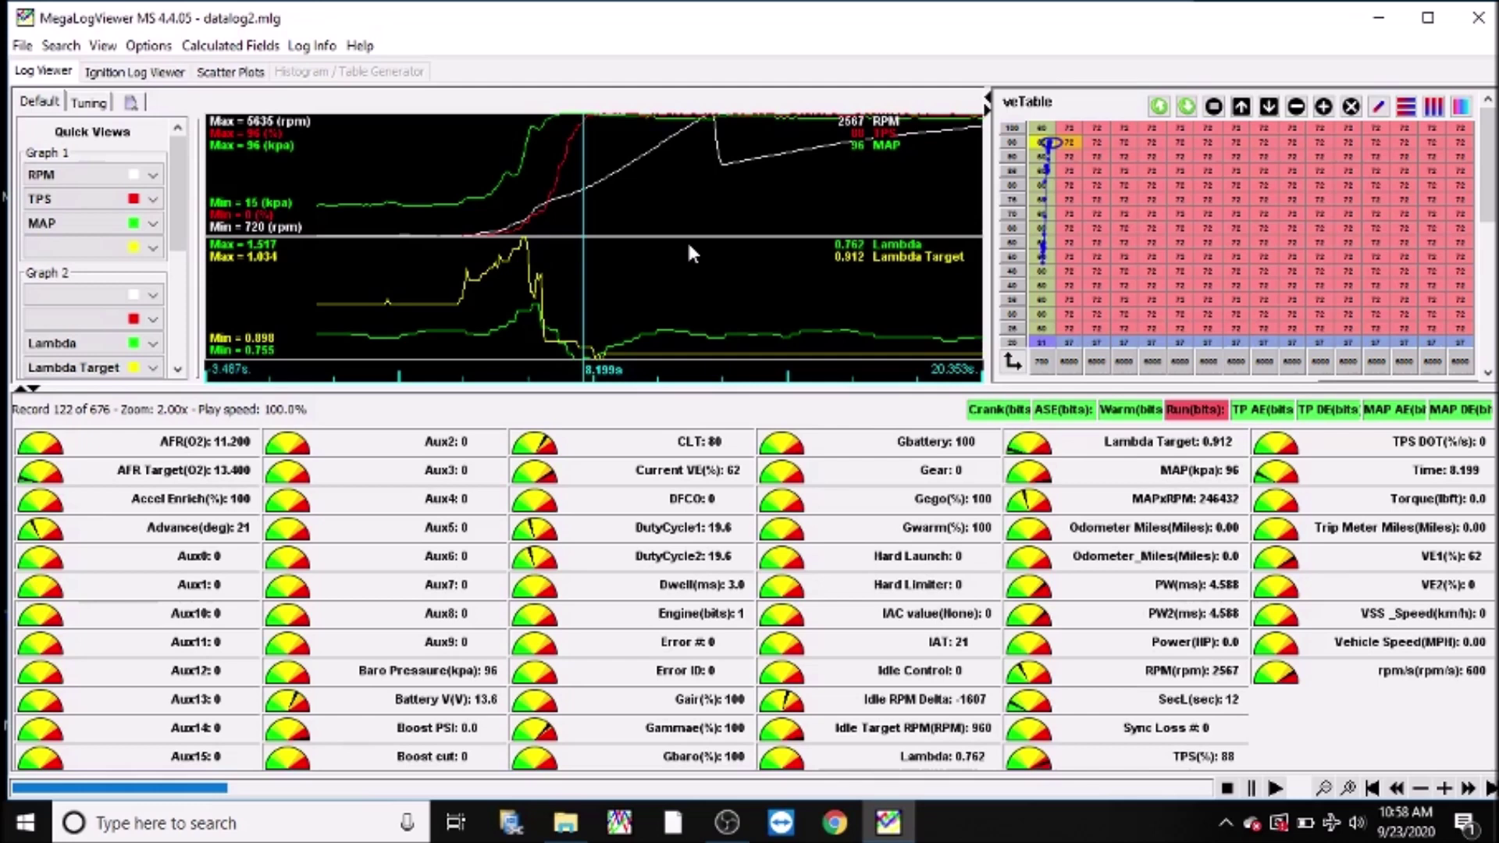
pyautogui.press('Right')
pyautogui.press('Right')
pyautogui.press('Right')
pyautogui.press('Right')
pyautogui.press('Right')
pyautogui.press('Right')
pyautogui.press('Right')
pyautogui.press('Right')
pyautogui.press('Right')
pyautogui.press('Right')
pyautogui.press('Right')
pyautogui.press('Right')
pyautogui.press('Right')
pyautogui.press('Right')
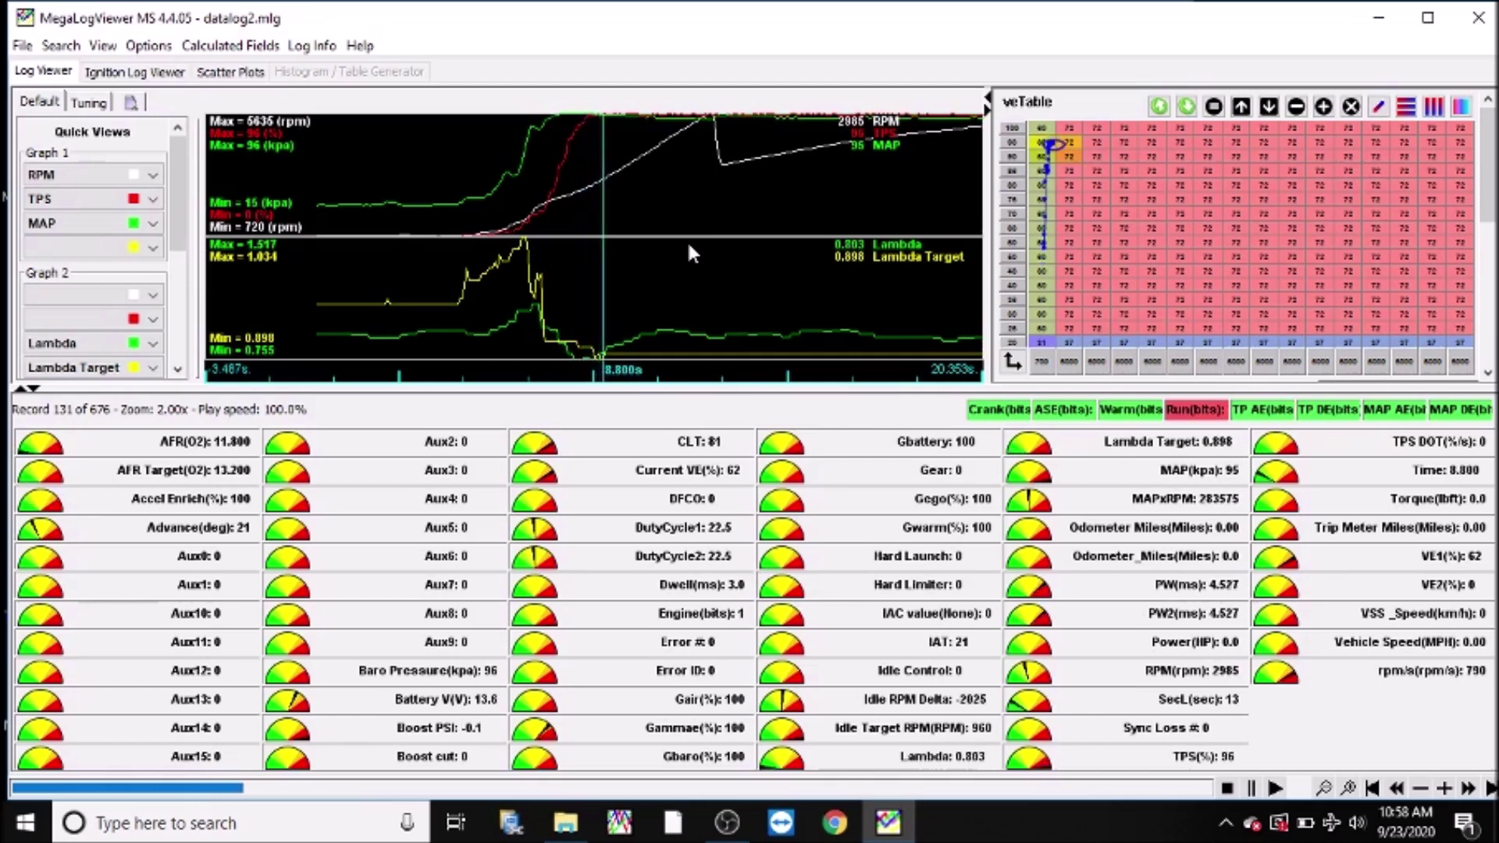
pyautogui.press('Right')
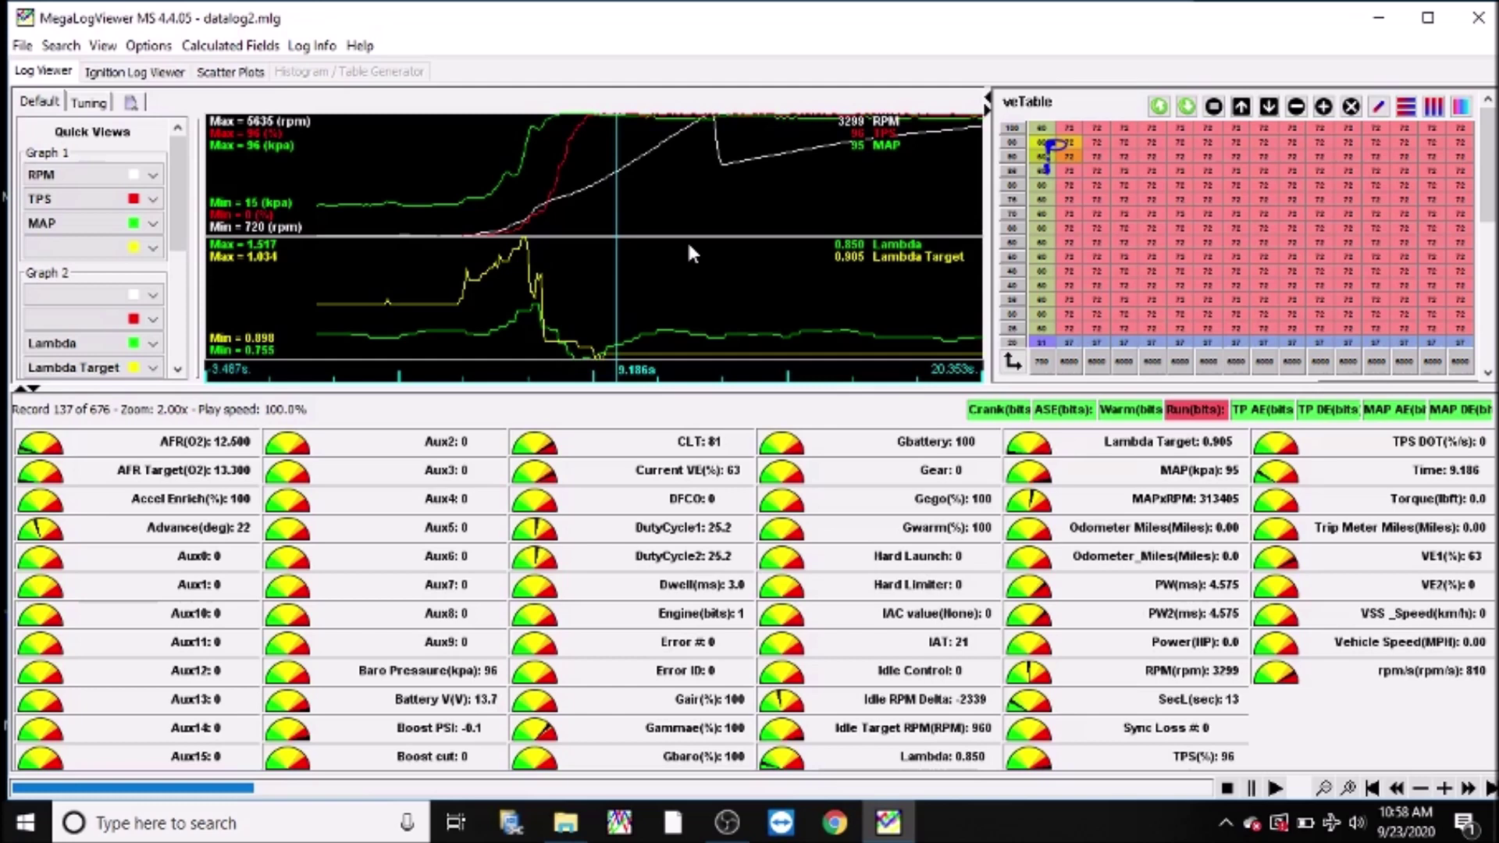
# Step: Step through the rest of the first full-throttle pull in datalog2.mlg up to its RPM peak, checking Lambda against its target
pyautogui.press('Right')
pyautogui.press('Right')
pyautogui.press('Right')
pyautogui.press('Right')
pyautogui.press('Right')
pyautogui.press('Right')
pyautogui.press('Right')
pyautogui.press('Right')
pyautogui.press('Right')
pyautogui.press('Right')
pyautogui.press('Right')
pyautogui.press('Right')
pyautogui.press('Right')
pyautogui.press('Right')
pyautogui.press('Right')
pyautogui.press('Right')
pyautogui.press('Right')
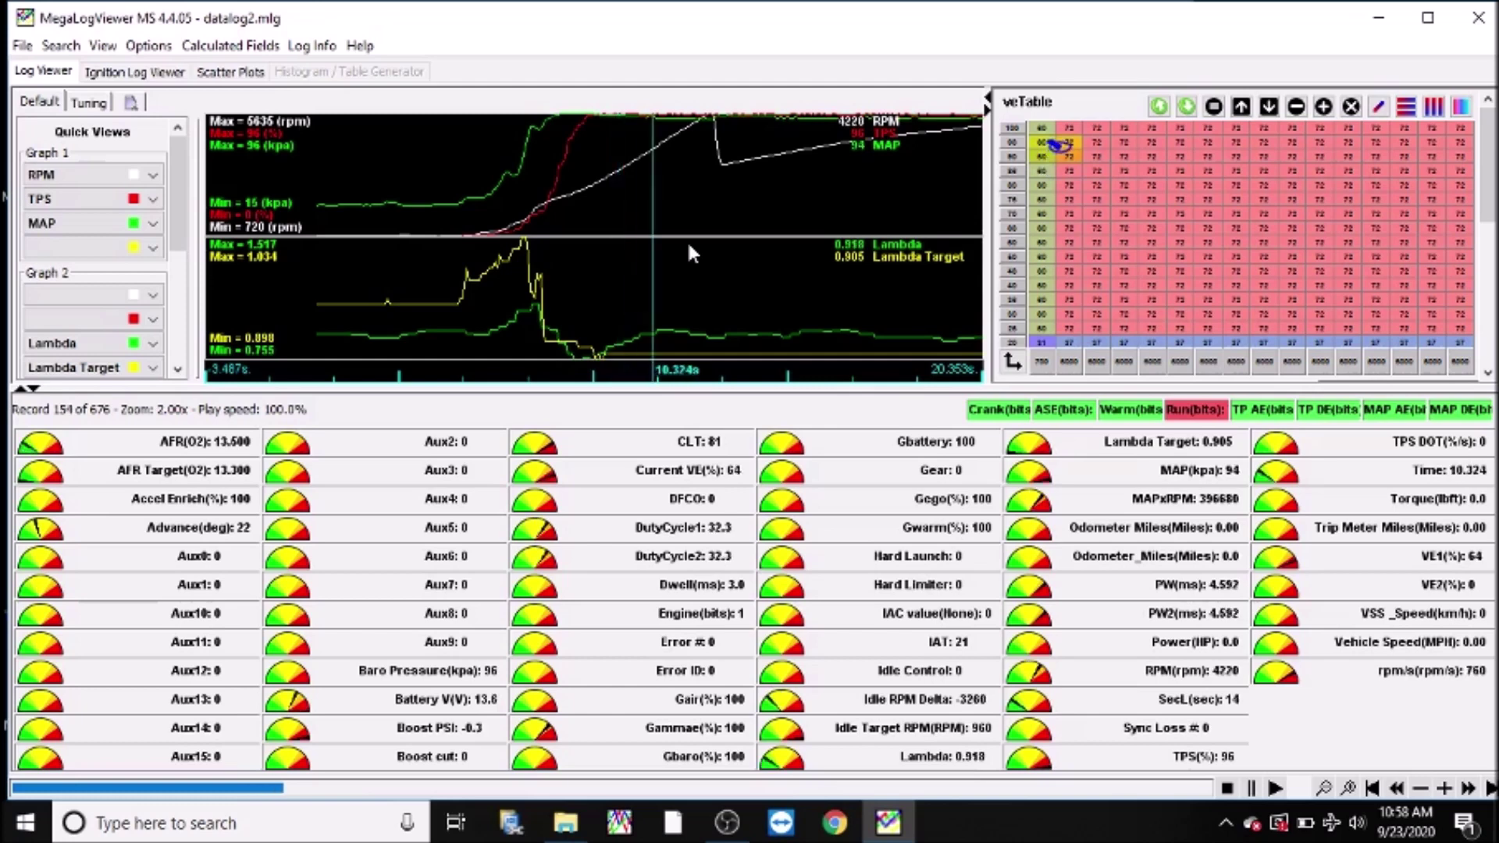
pyautogui.press('Right')
pyautogui.press('Right')
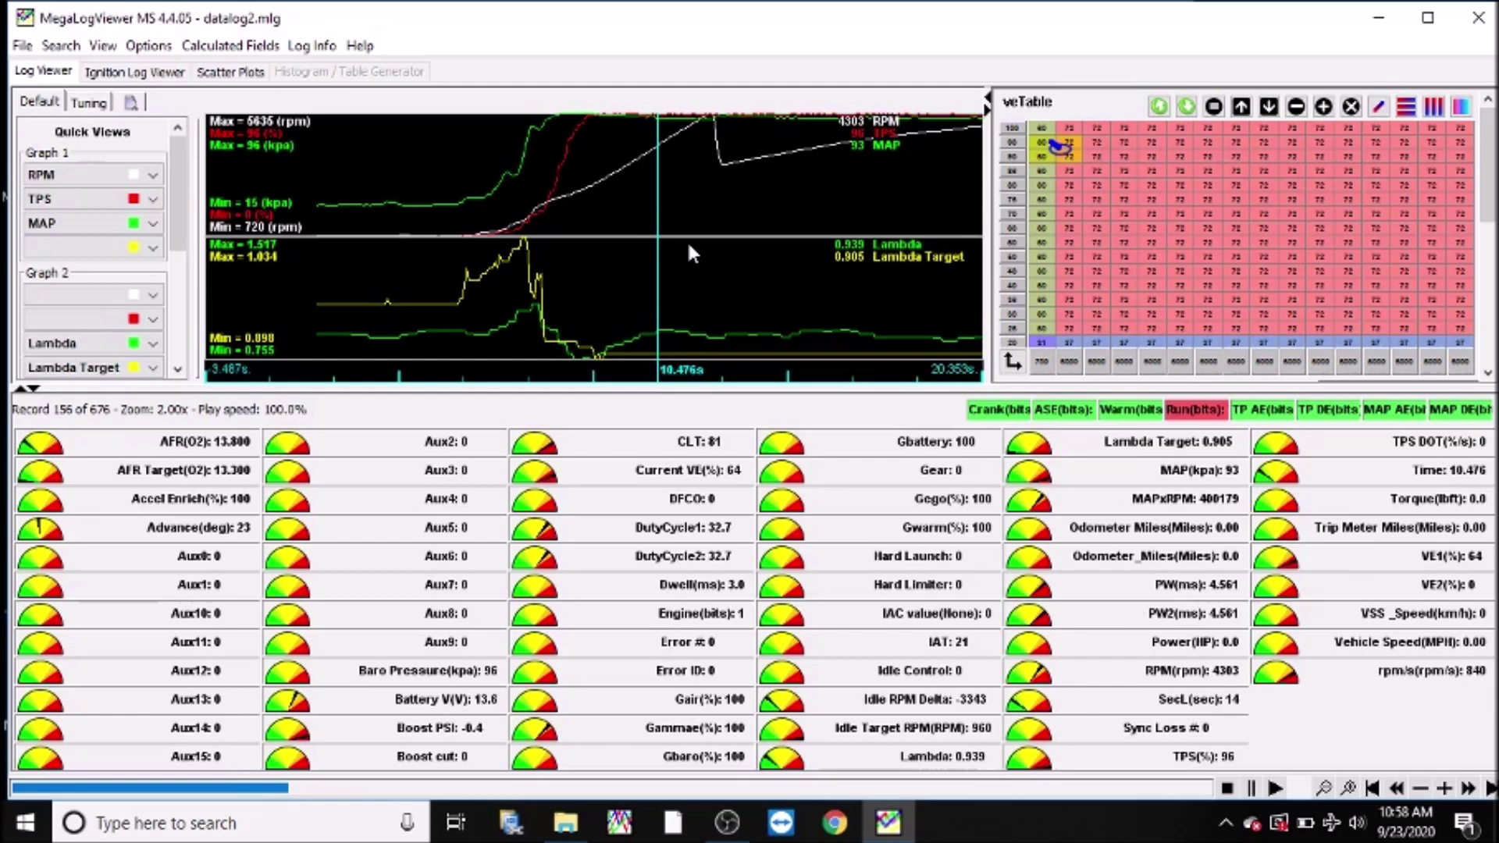
pyautogui.press('Right')
pyautogui.press('Right')
pyautogui.press('Right')
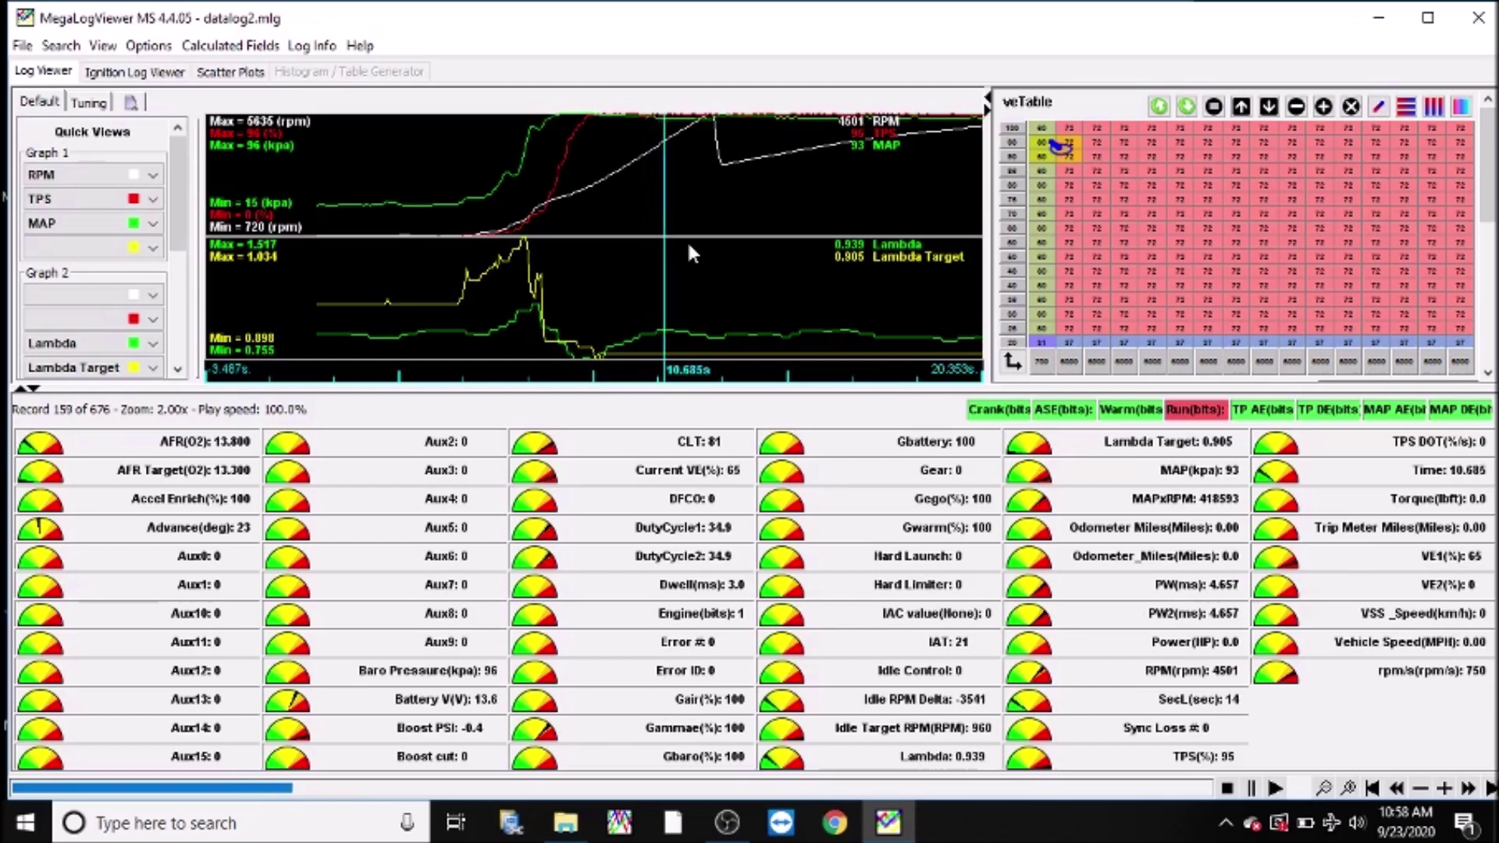
pyautogui.press('Right')
pyautogui.press('Right')
pyautogui.press('Right')
pyautogui.press('Right')
pyautogui.press('Right')
pyautogui.press('Right')
pyautogui.press('Right')
pyautogui.press('Right')
pyautogui.press('Right')
pyautogui.press('Right')
pyautogui.press('Right')
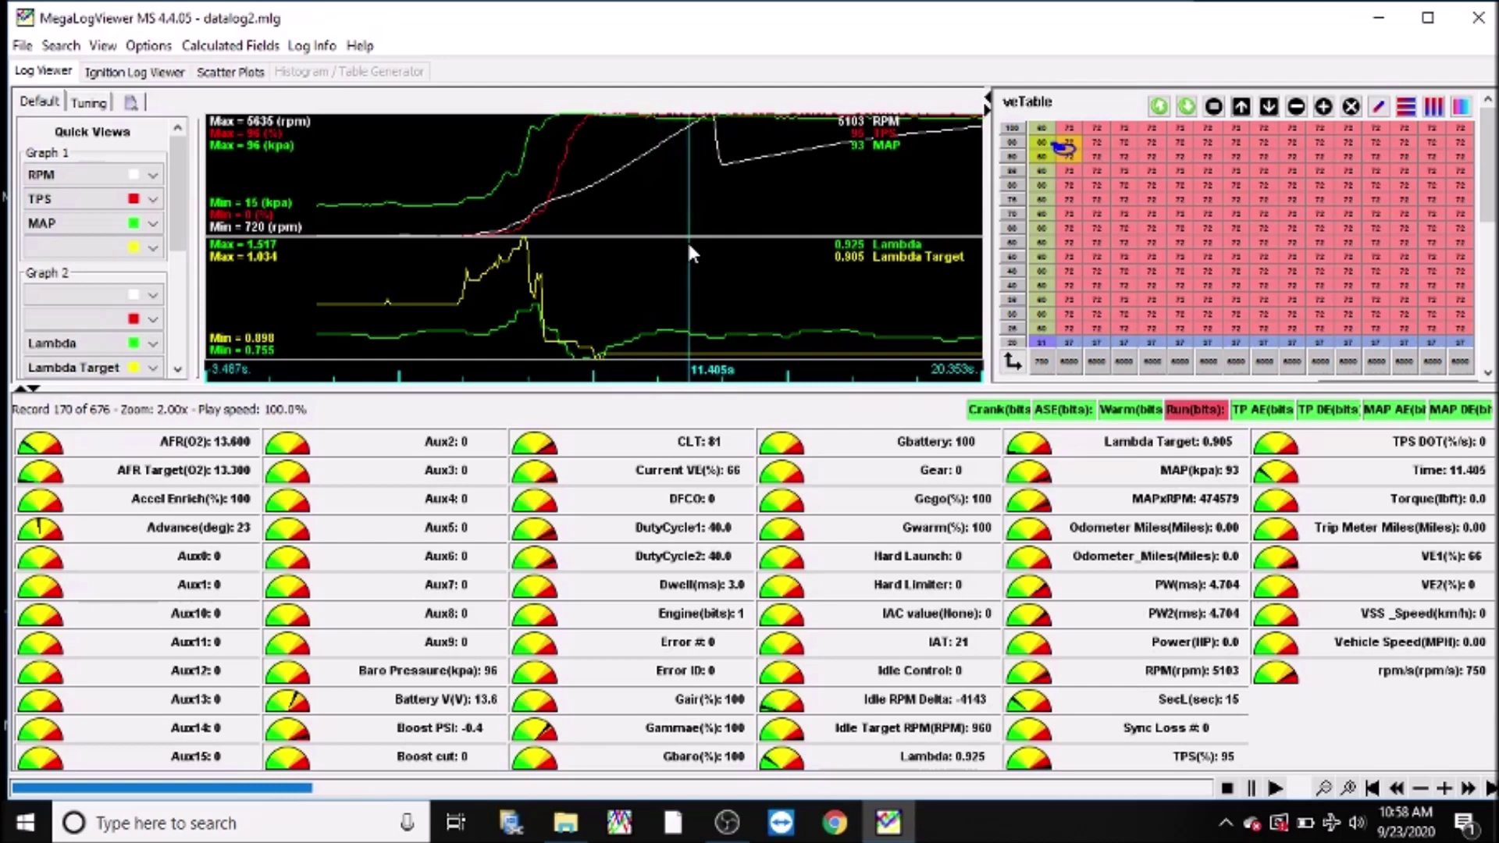
pyautogui.press('Right')
pyautogui.press('Right')
pyautogui.press('Right')
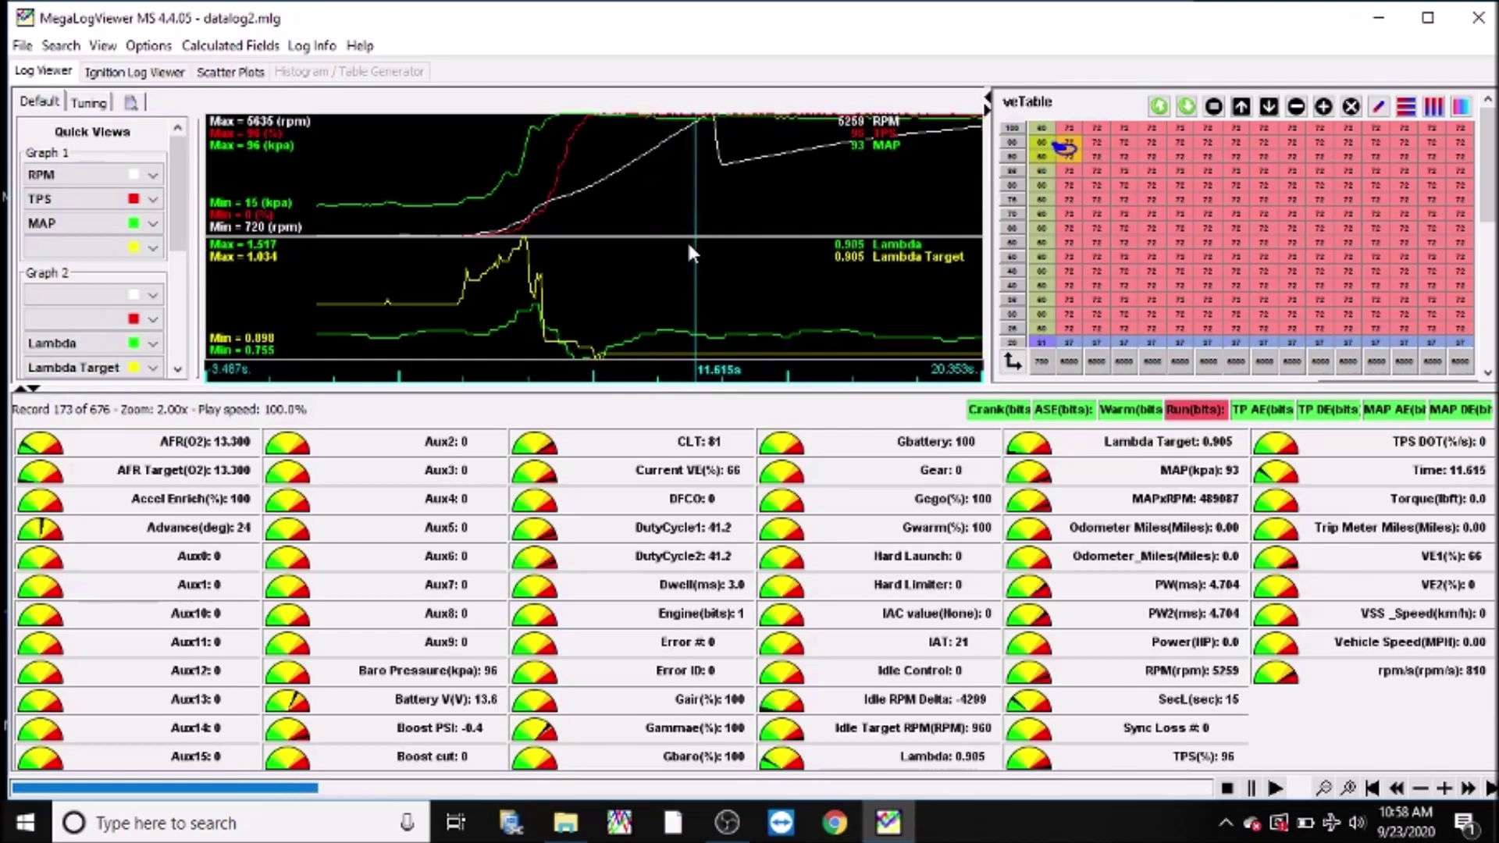
pyautogui.press('Right')
pyautogui.press('Right')
pyautogui.press('Right')
pyautogui.press('Right')
pyautogui.press('Right')
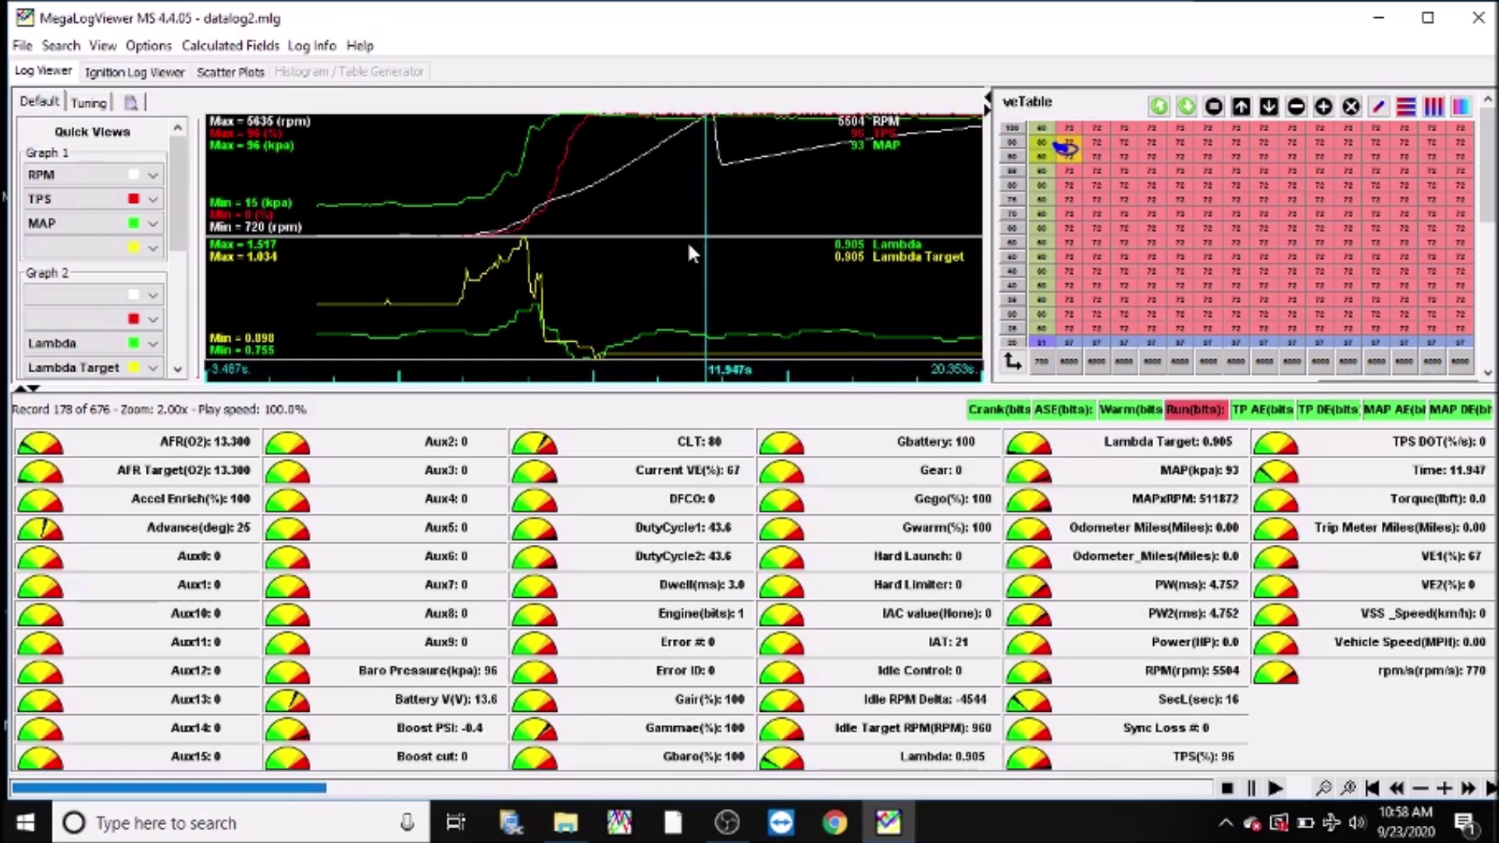
pyautogui.press('Right')
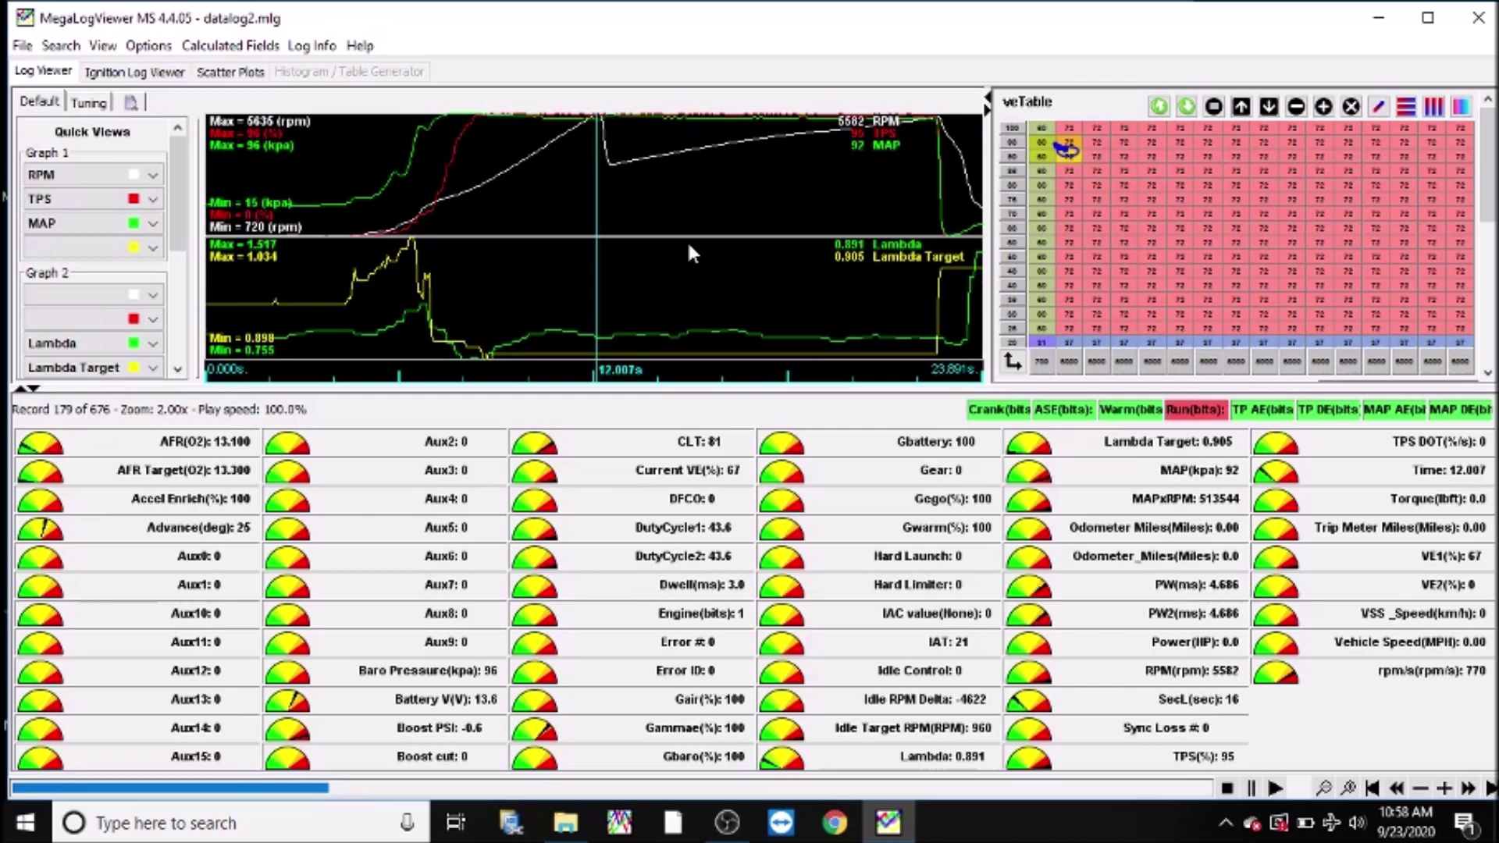
# Step: Step past the RPM drop into the second full-throttle pull in datalog2.mlg and check Lambda against Lambda Target
pyautogui.press('Left')
pyautogui.press('Right')
pyautogui.press('Right')
pyautogui.press('Right')
pyautogui.press('Right')
pyautogui.press('Right')
pyautogui.press('Right')
pyautogui.press('Right')
pyautogui.press('Right')
pyautogui.press('Right')
pyautogui.press('Right')
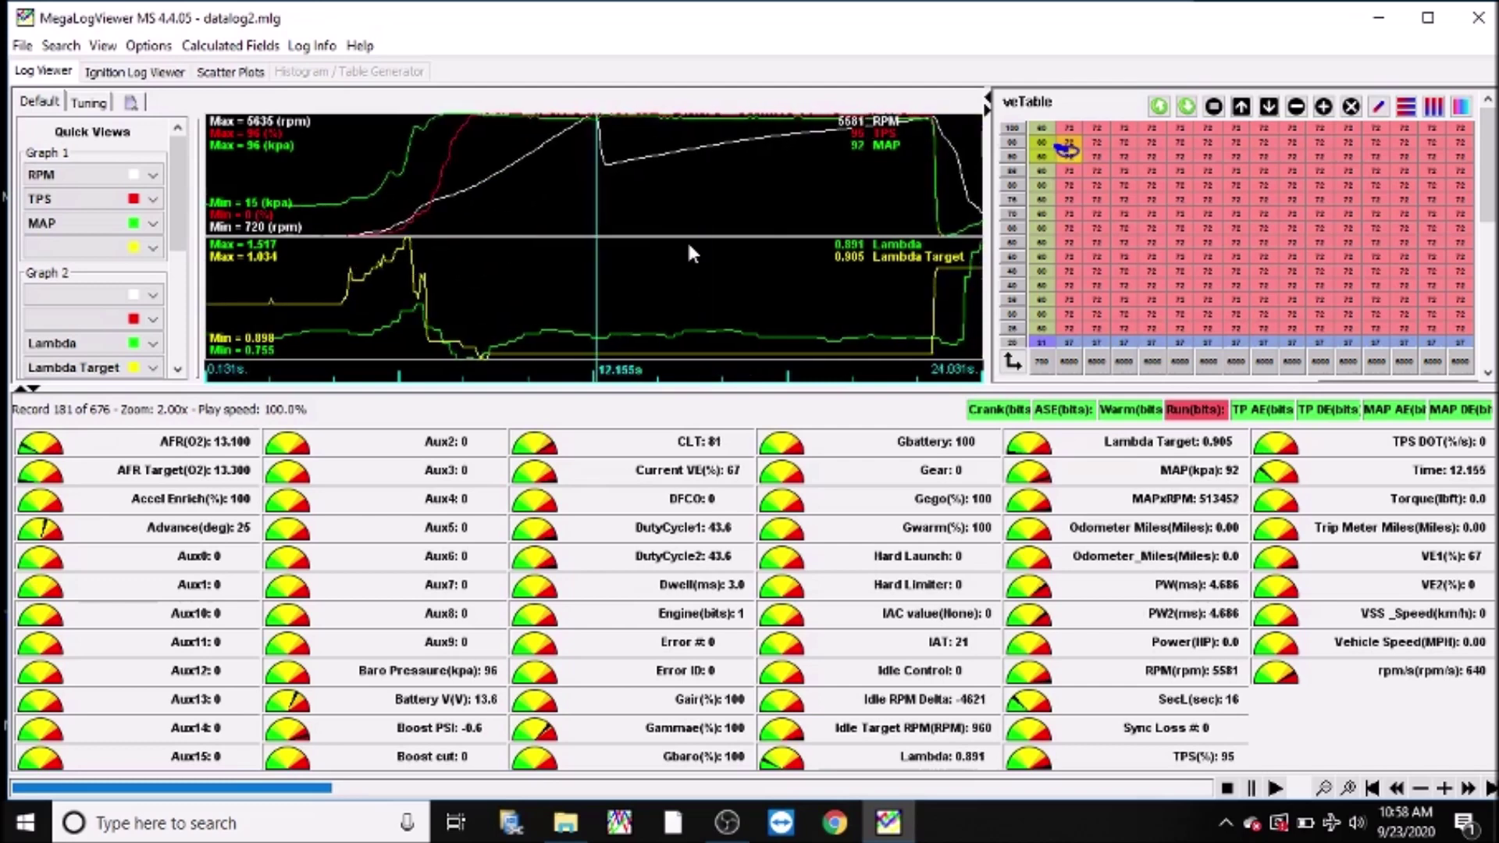
pyautogui.press('Right')
pyautogui.press('Right')
pyautogui.press('Right')
pyautogui.press('Right')
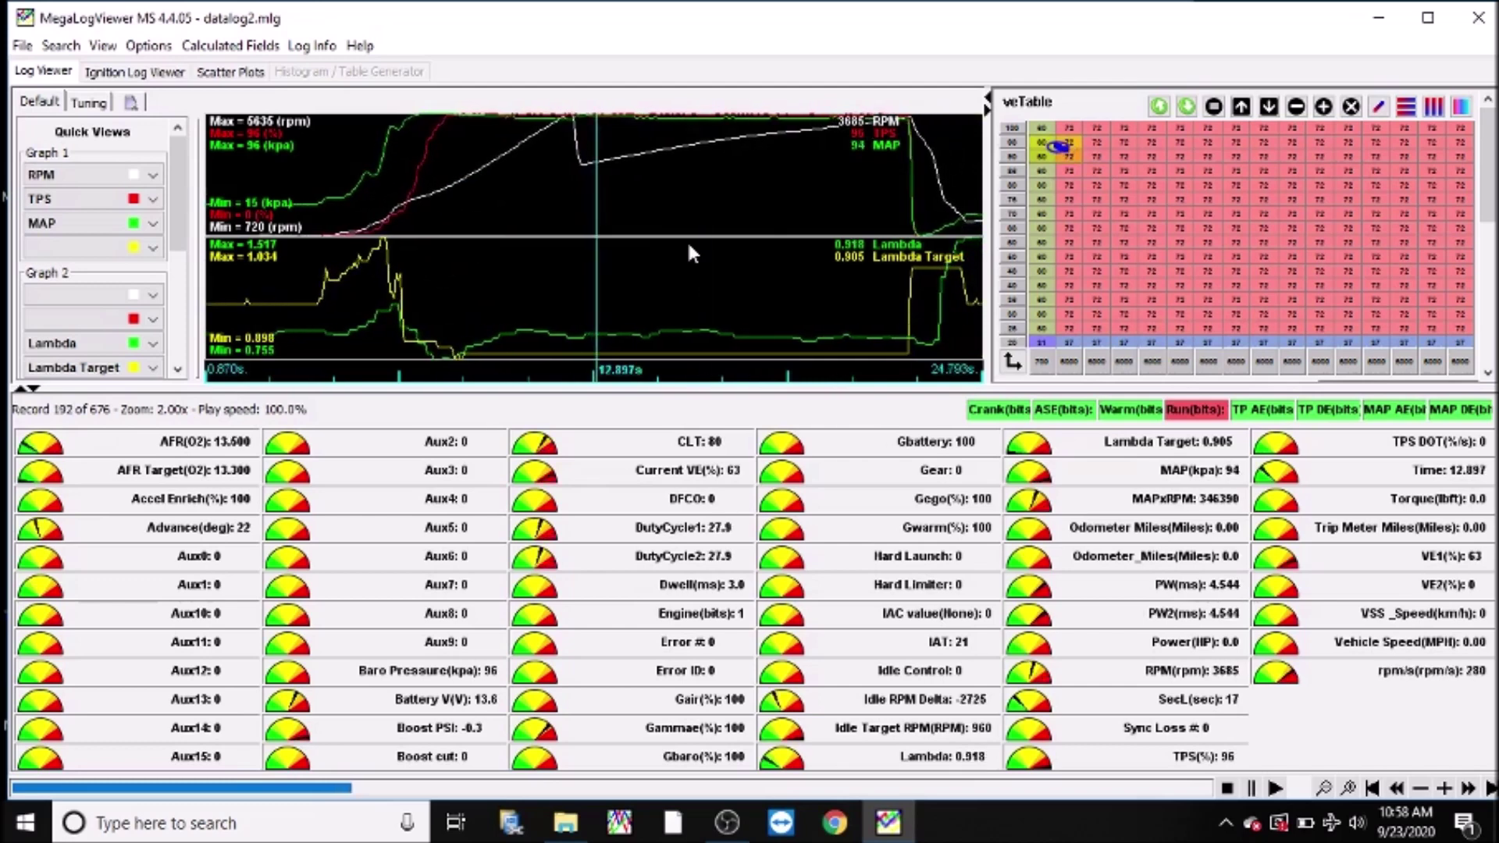
pyautogui.press('Right')
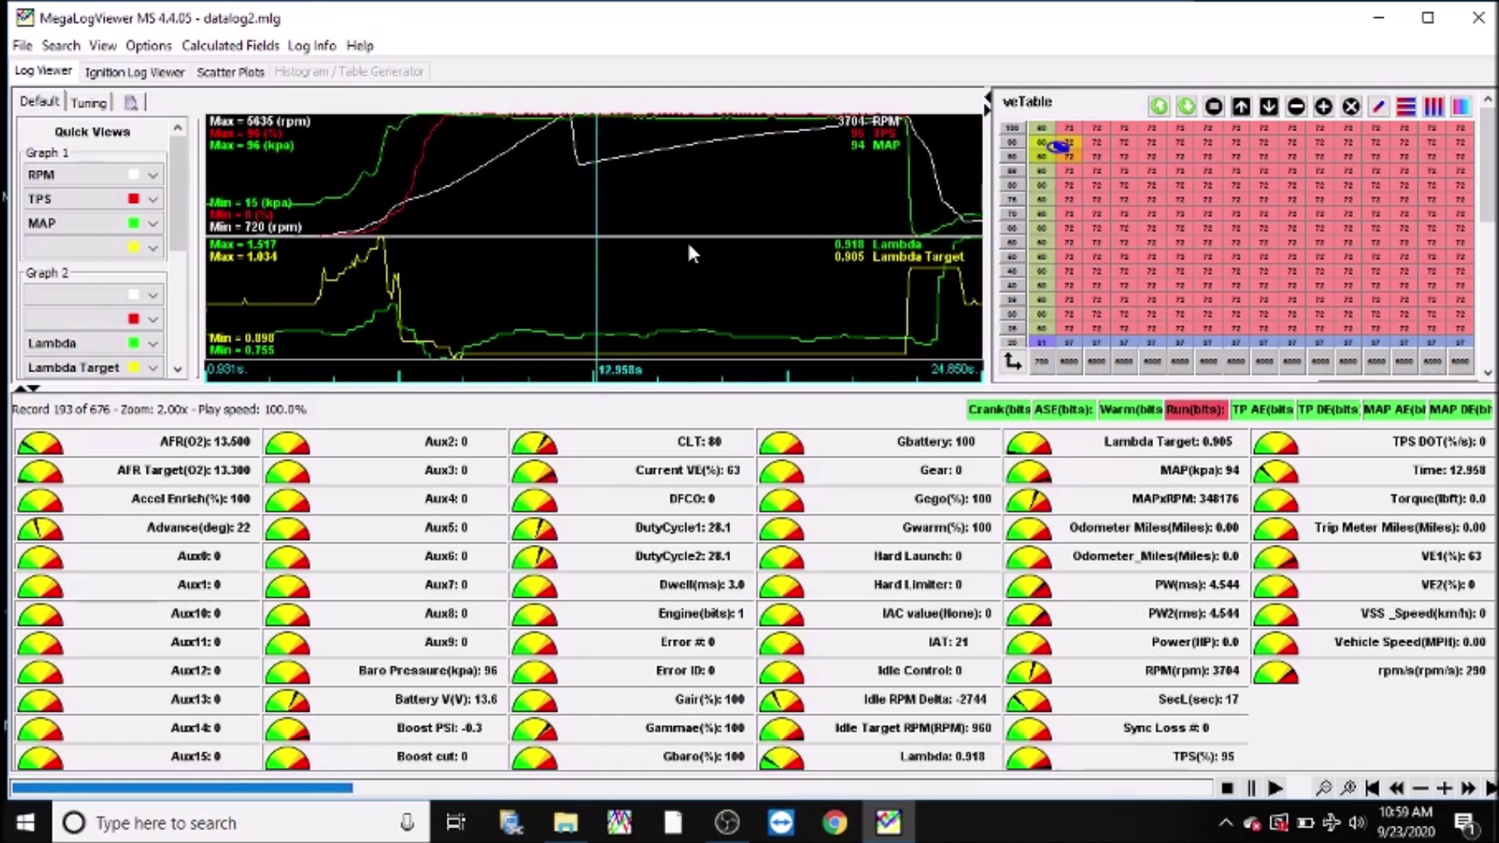
pyautogui.press('Right')
pyautogui.press('Right')
pyautogui.press('Right')
pyautogui.press('Right')
pyautogui.press('Right')
pyautogui.press('Right')
pyautogui.press('Right')
pyautogui.press('Right')
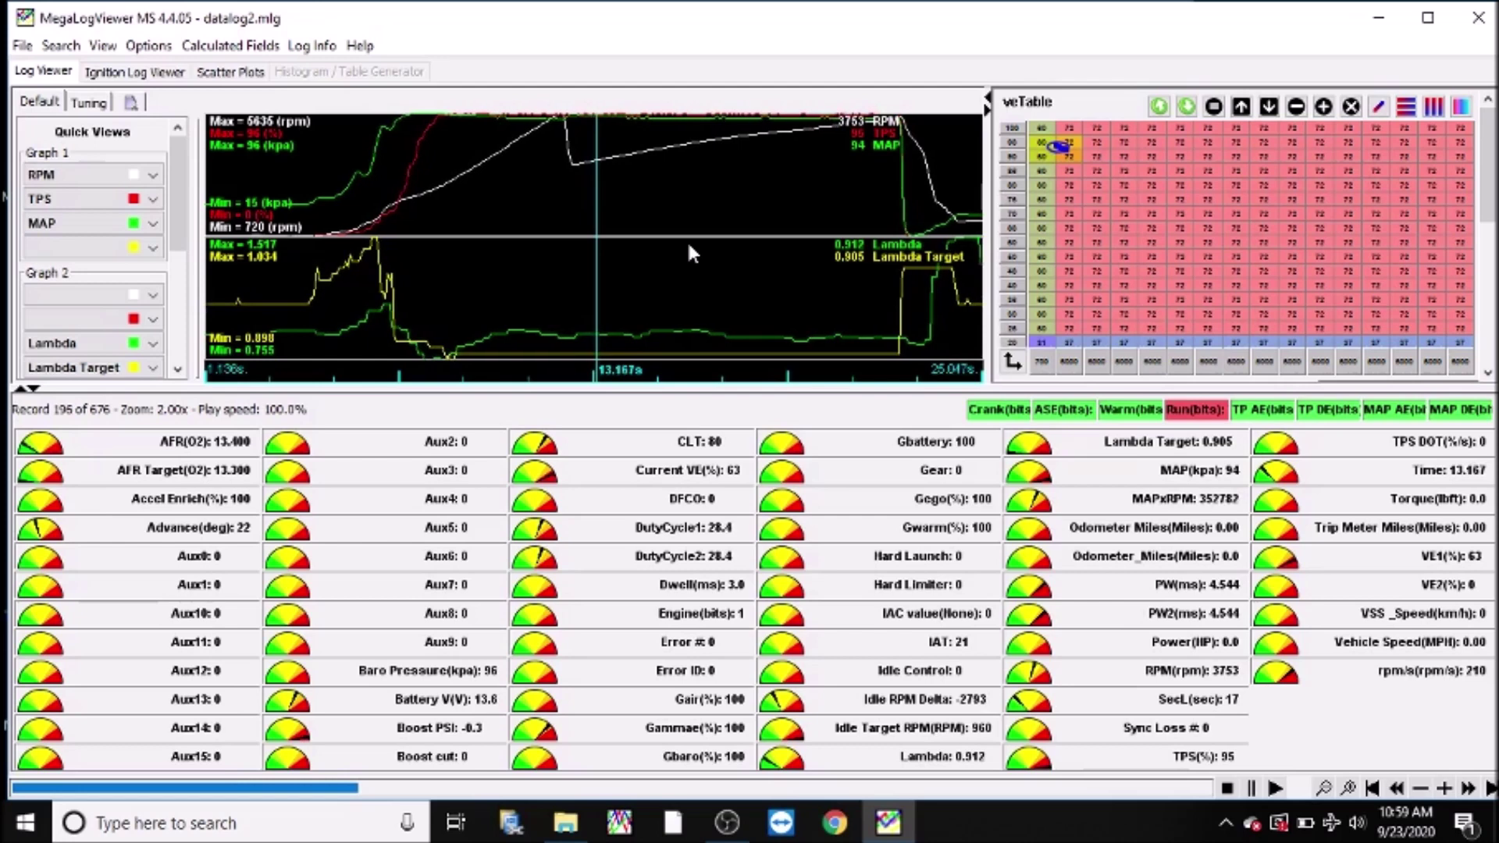
pyautogui.press('Right')
pyautogui.press('Right')
pyautogui.press('Right')
pyautogui.press('Right')
pyautogui.press('Right')
pyautogui.press('Right')
pyautogui.press('Right')
pyautogui.press('Right')
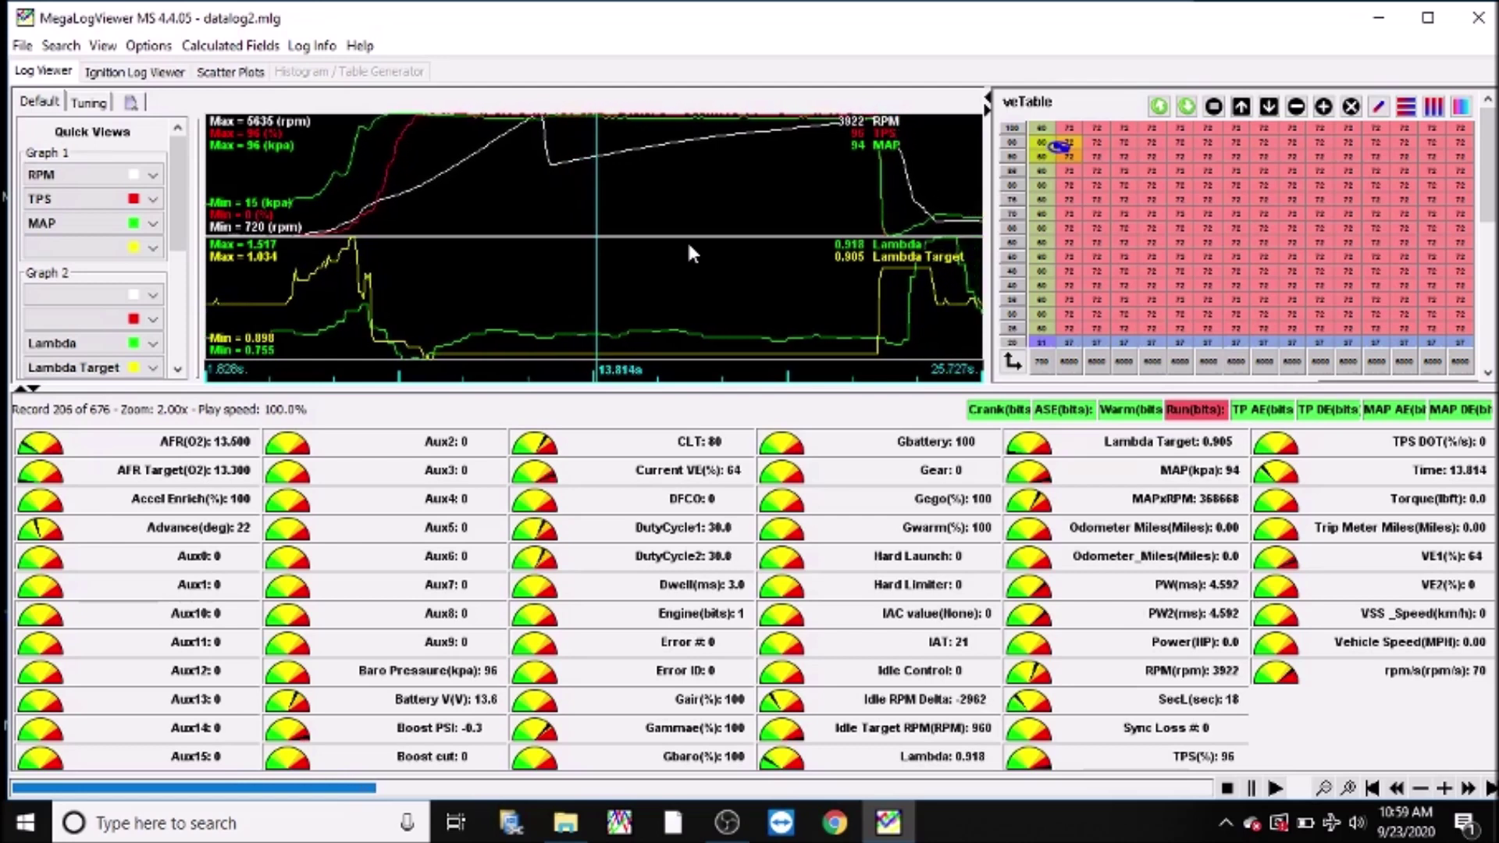
pyautogui.press('Right')
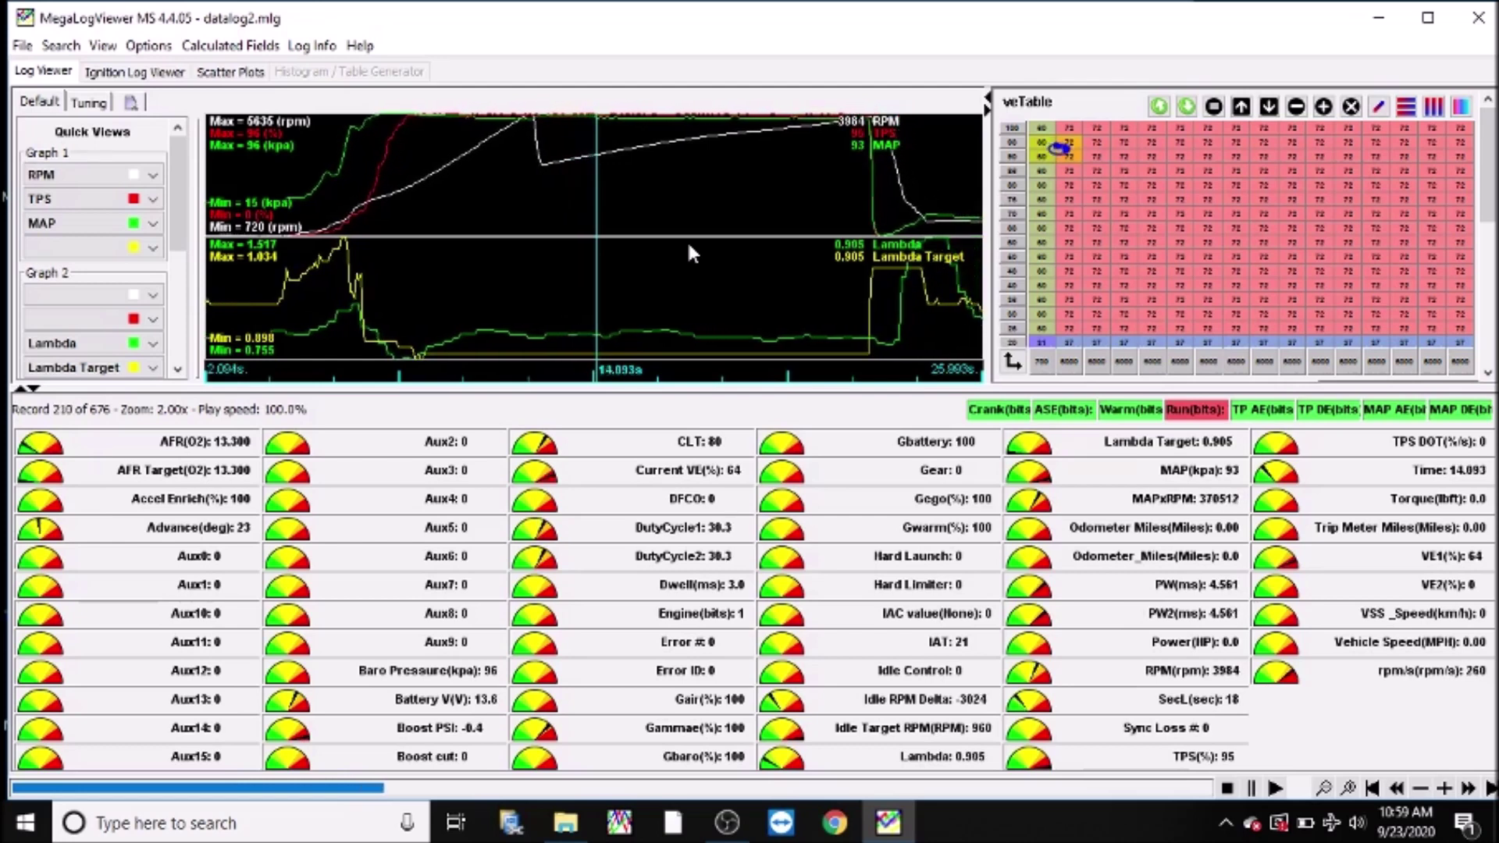
# Step: Continue stepping through the second full-throttle pull in datalog2.mlg to about 4,480 rpm, comparing Lambda with Lambda Target
pyautogui.press('Right')
pyautogui.press('Right')
pyautogui.press('Right')
pyautogui.press('Right')
pyautogui.press('Right')
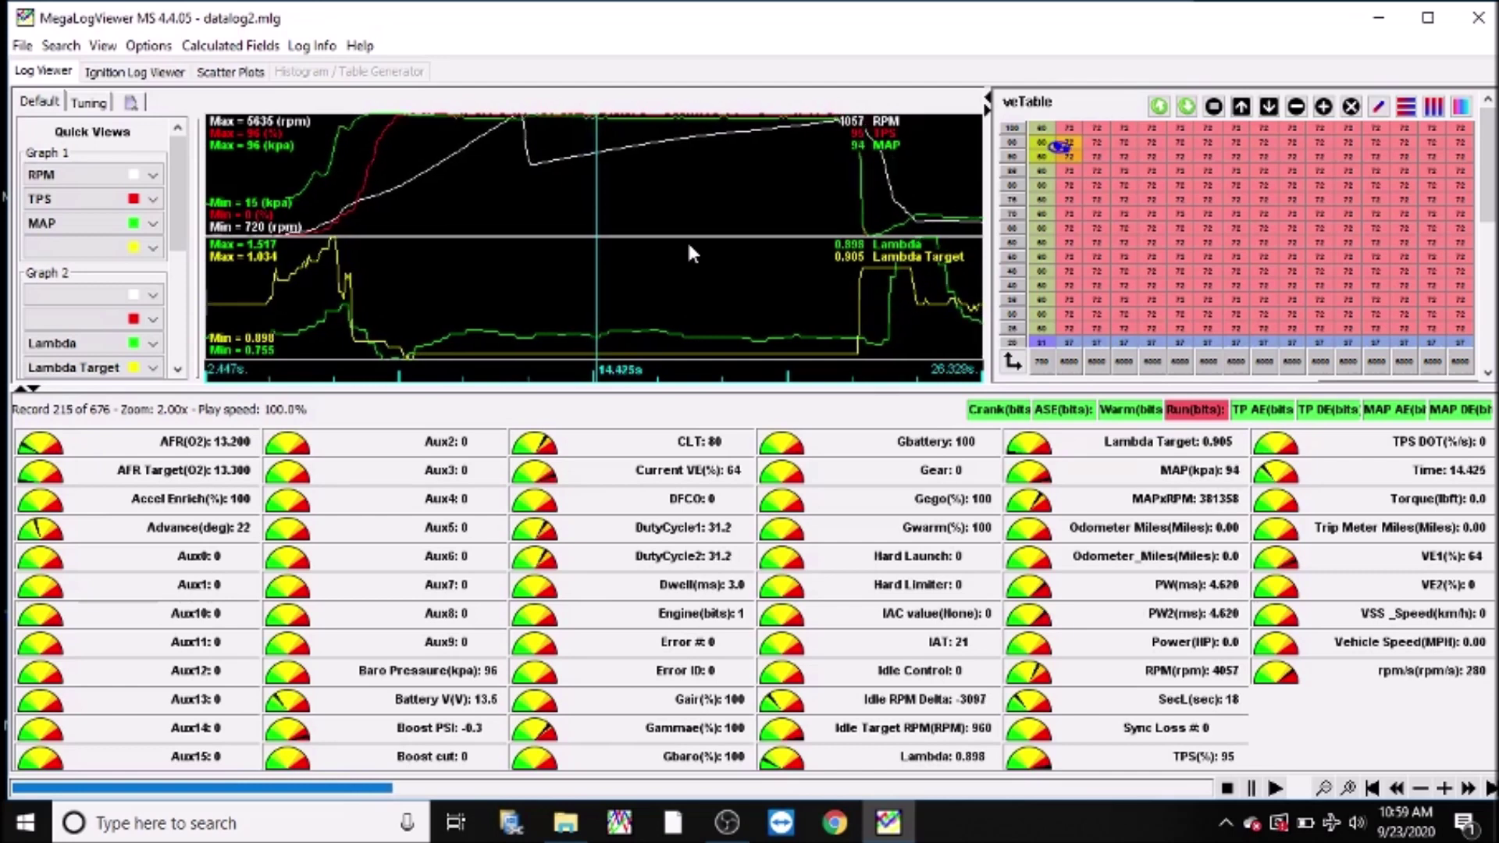
pyautogui.press('Right')
pyautogui.press('Right')
pyautogui.press('Right')
pyautogui.press('Right')
pyautogui.press('Right')
pyautogui.press('Right')
pyautogui.press('Right')
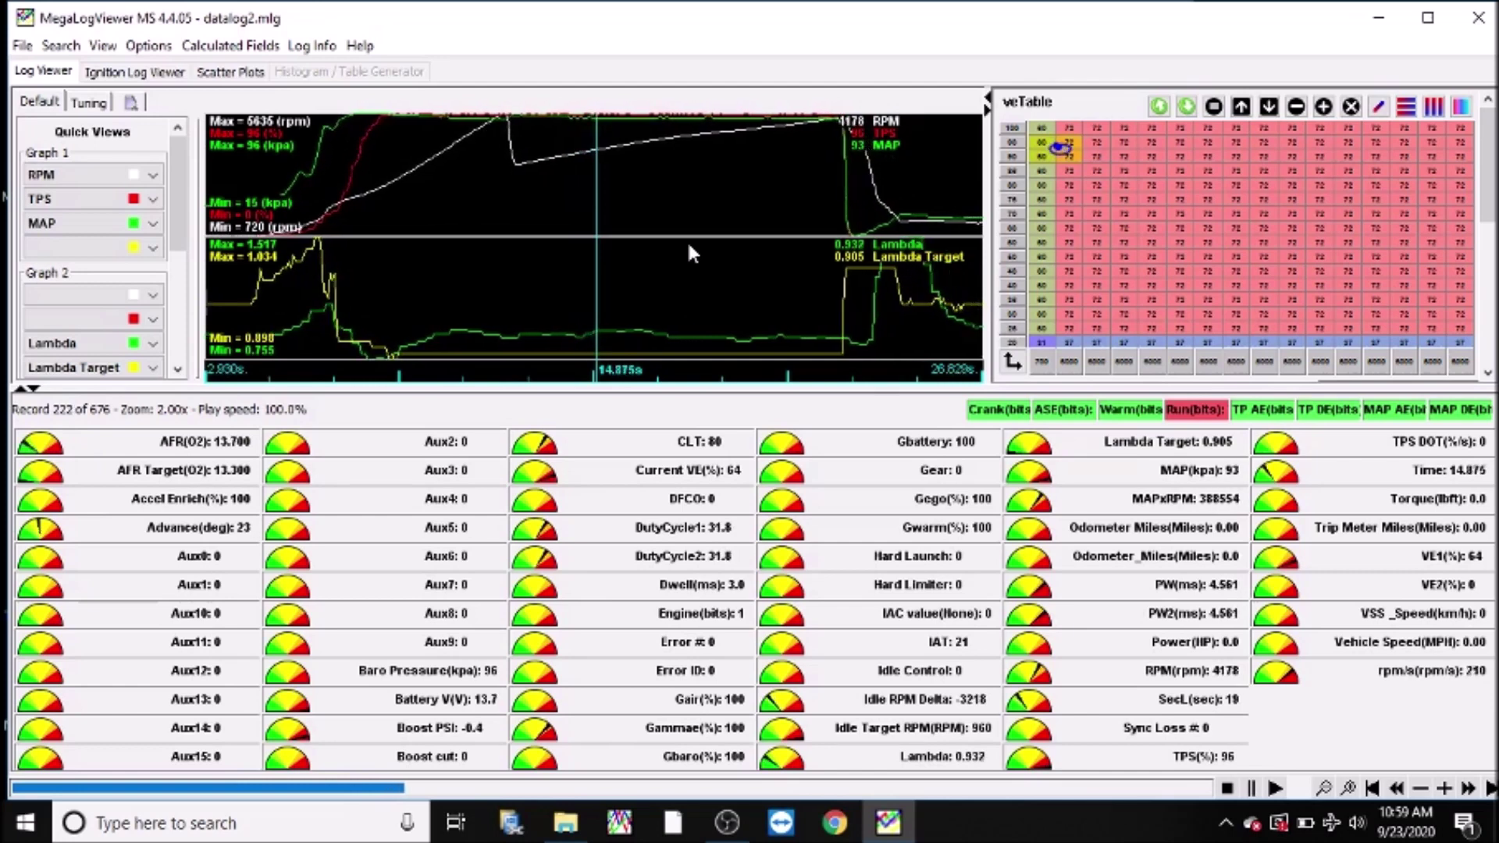
pyautogui.press('Right')
pyautogui.press('Right')
pyautogui.press('Right')
pyautogui.press('Right')
pyautogui.press('Right')
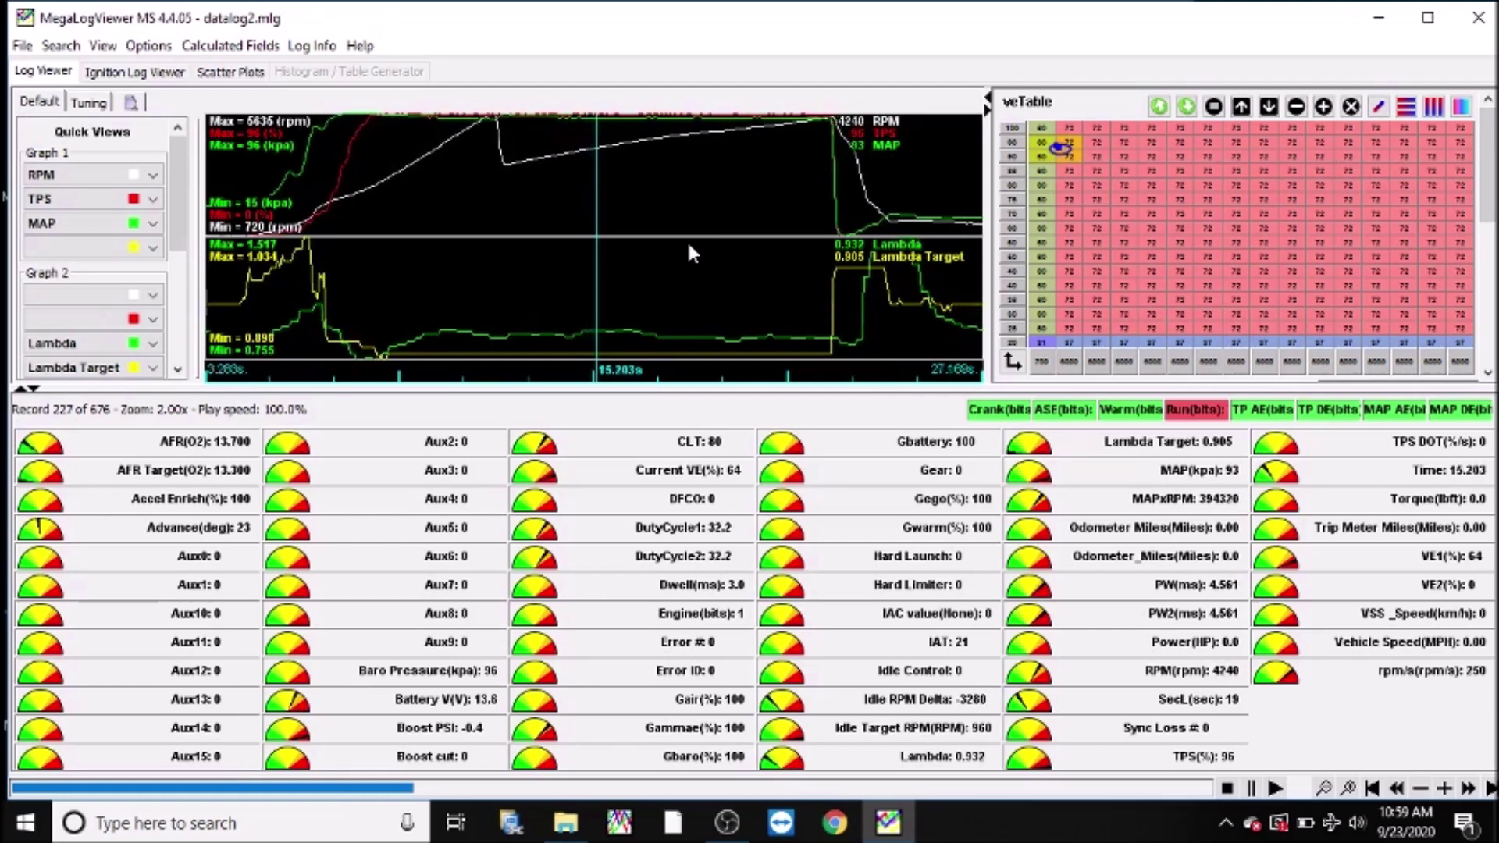
pyautogui.press('Right')
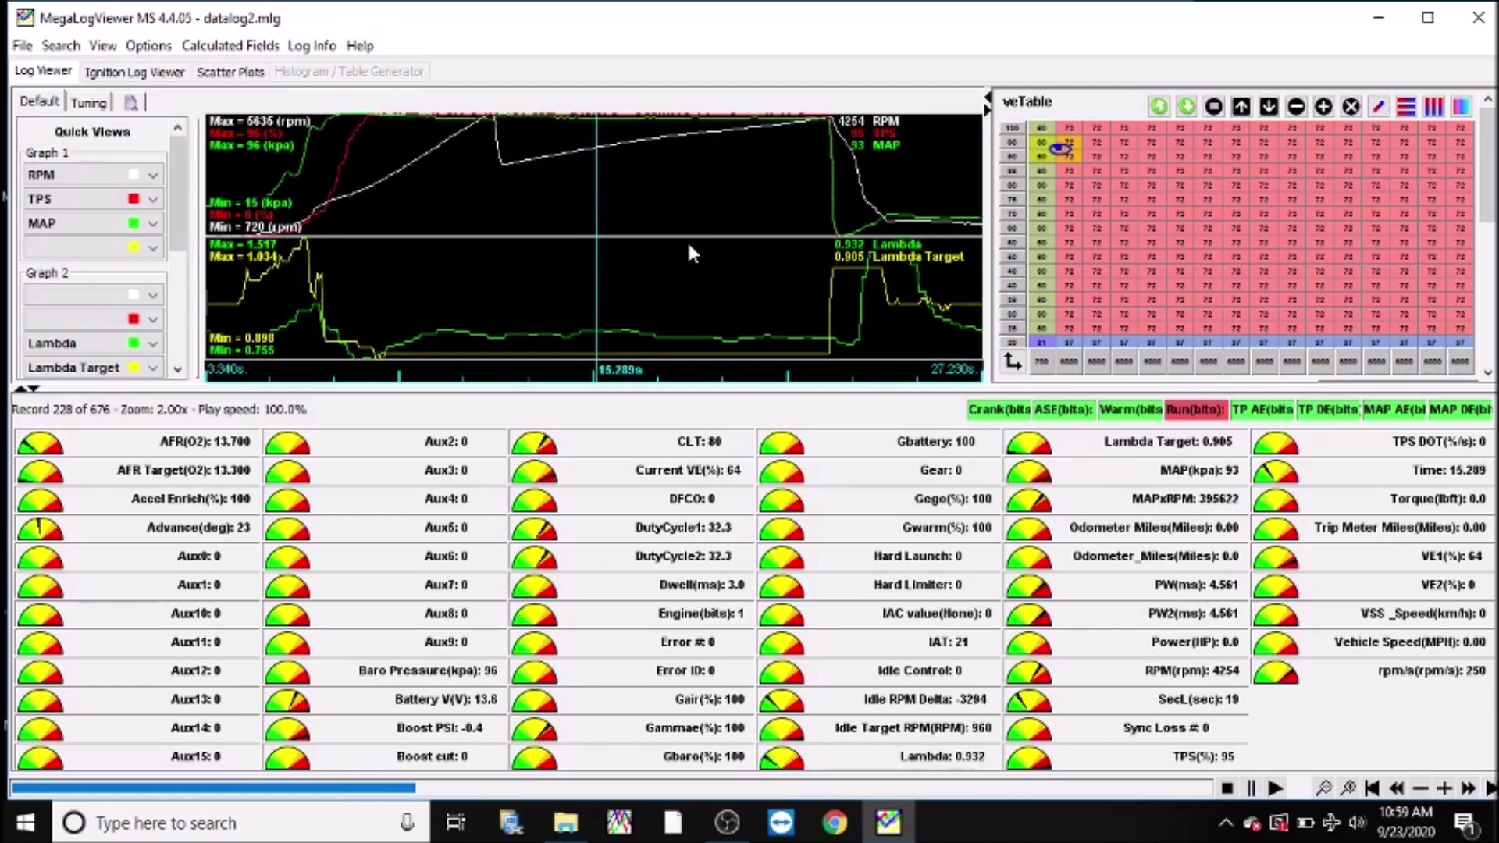
pyautogui.press('Right')
pyautogui.press('Right')
pyautogui.press('Right')
pyautogui.press('Right')
pyautogui.press('Right')
pyautogui.press('Right')
pyautogui.press('Right')
pyautogui.press('Right')
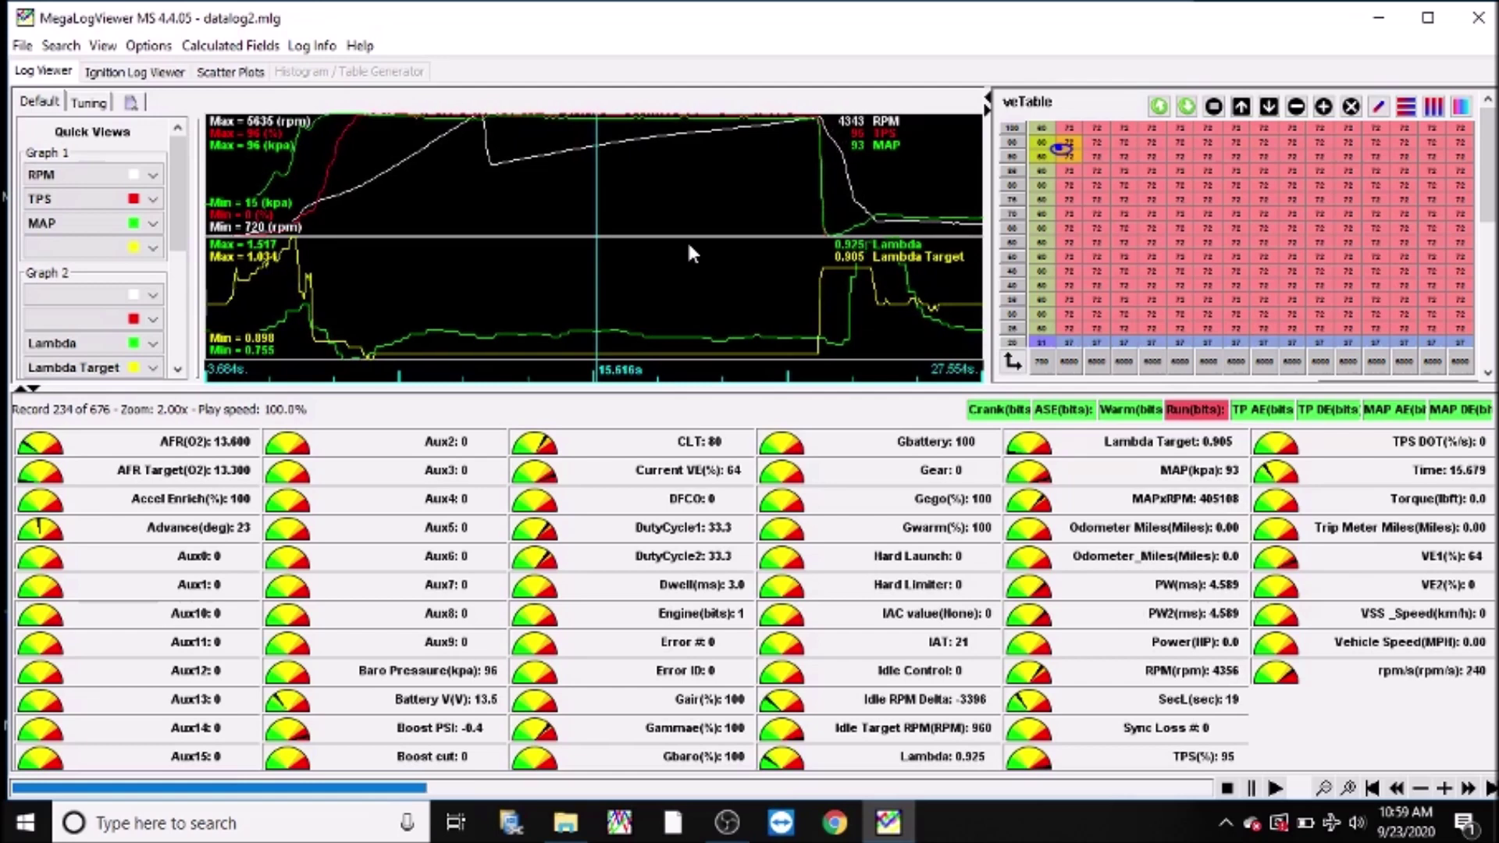
pyautogui.press('Right')
pyautogui.press('Right')
pyautogui.press('Right')
pyautogui.press('Right')
pyautogui.press('Right')
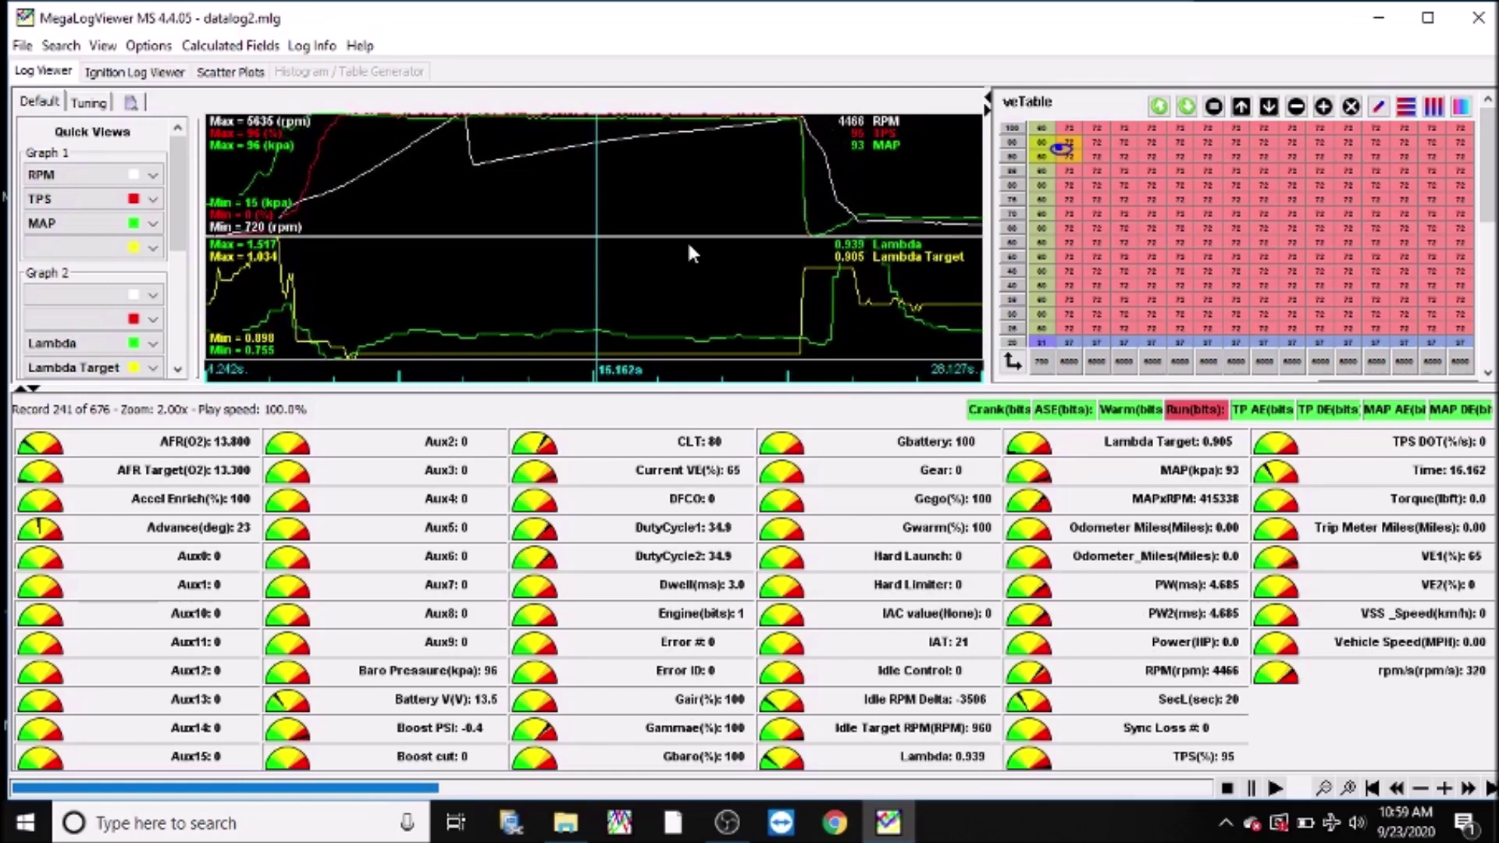
pyautogui.press('Right')
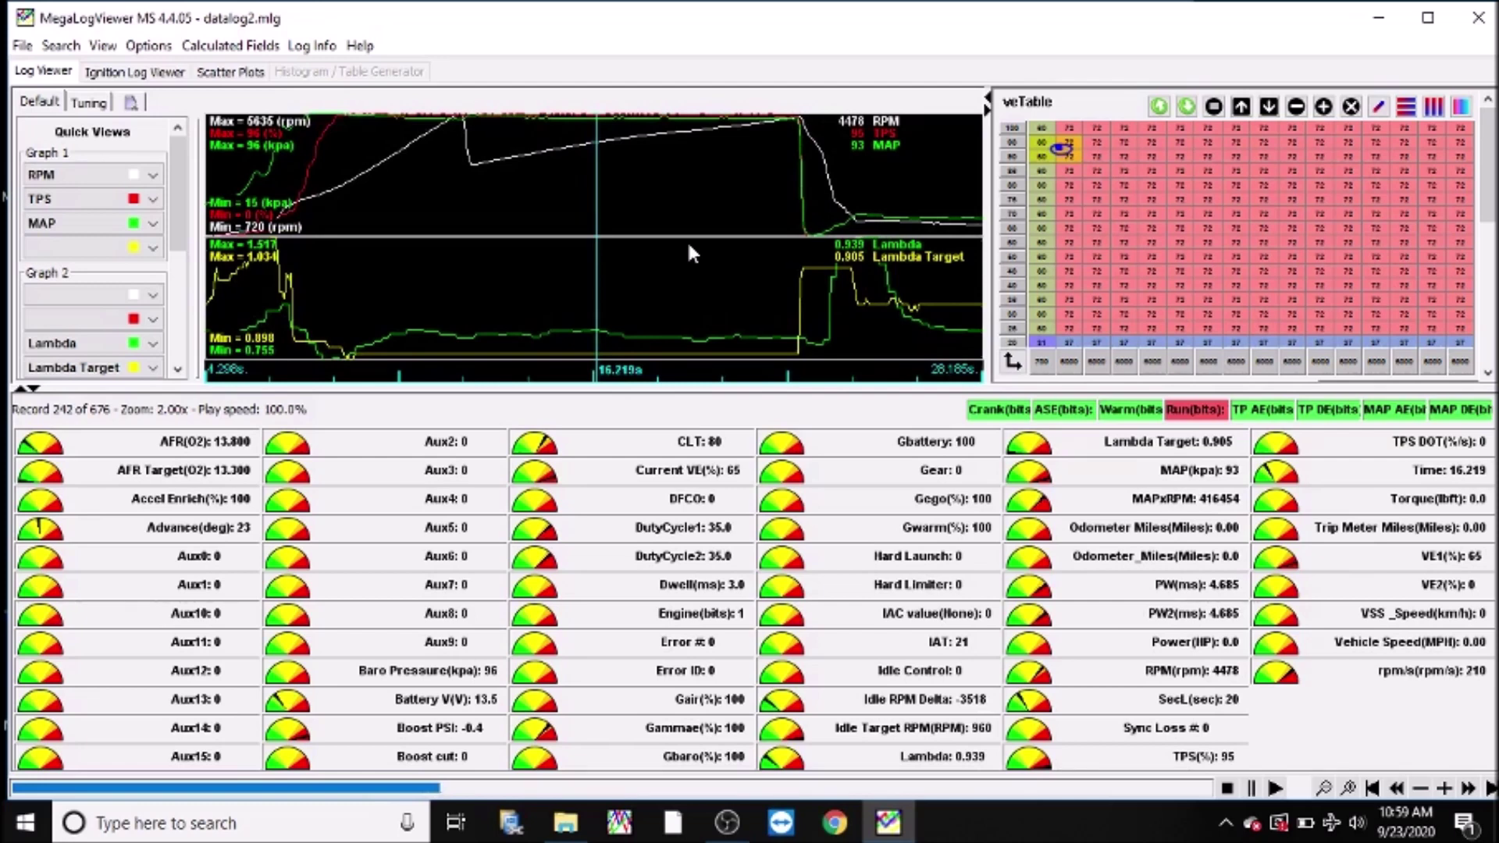
# Step: Step through the second pull's records from about 4,500 to 4,970 rpm and check how closely Lambda follows its target
pyautogui.press('Right')
pyautogui.press('Right')
pyautogui.press('Right')
pyautogui.press('Right')
pyautogui.press('Right')
pyautogui.press('Right')
pyautogui.press('Right')
pyautogui.press('Right')
pyautogui.press('Right')
pyautogui.press('Right')
pyautogui.press('Right')
pyautogui.press('Right')
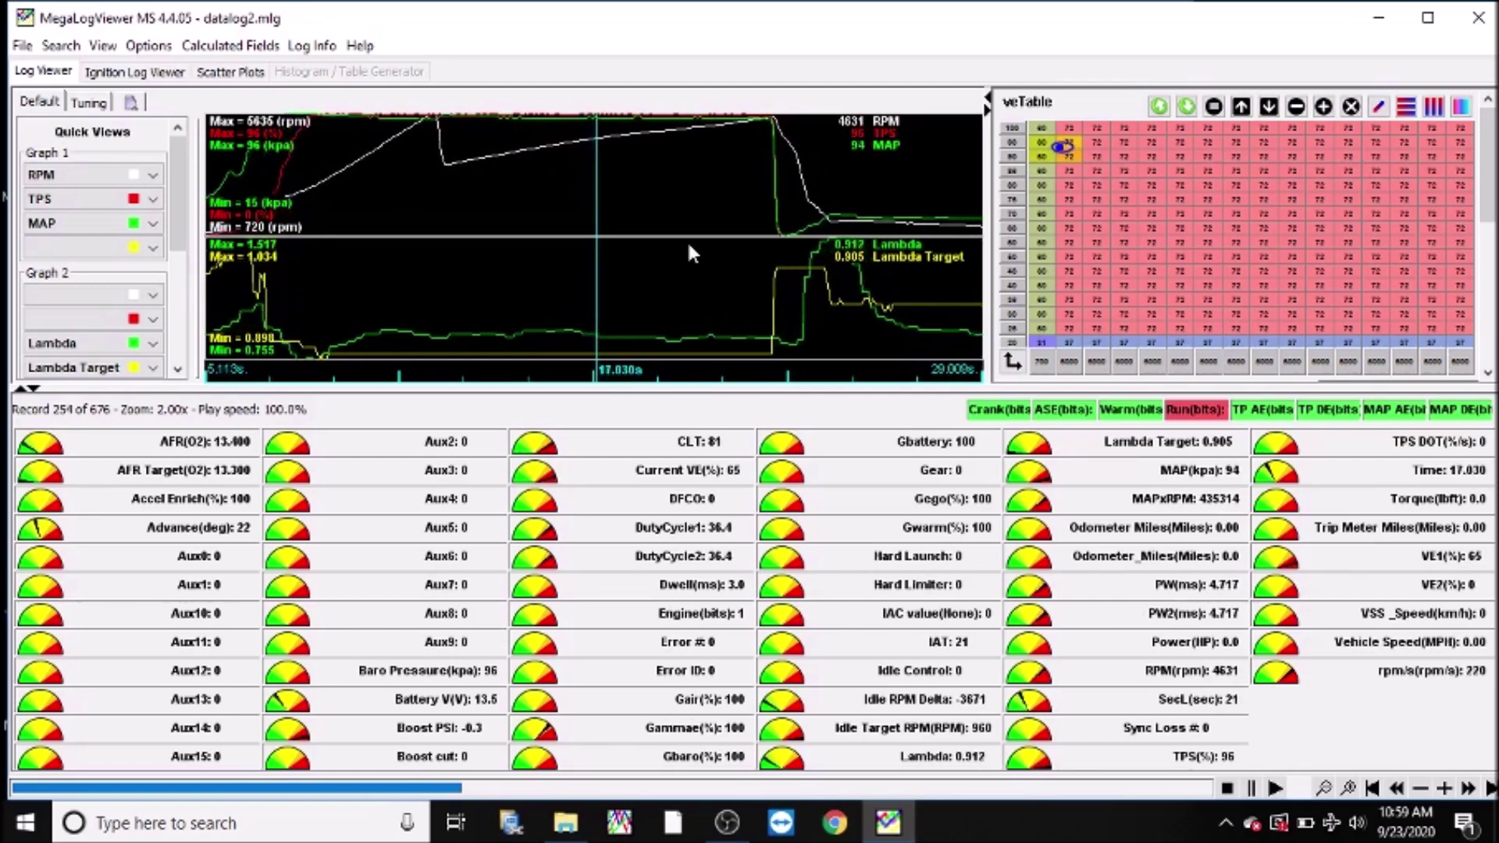
pyautogui.press('Right')
pyautogui.press('Right')
pyautogui.press('Right')
pyautogui.press('Right')
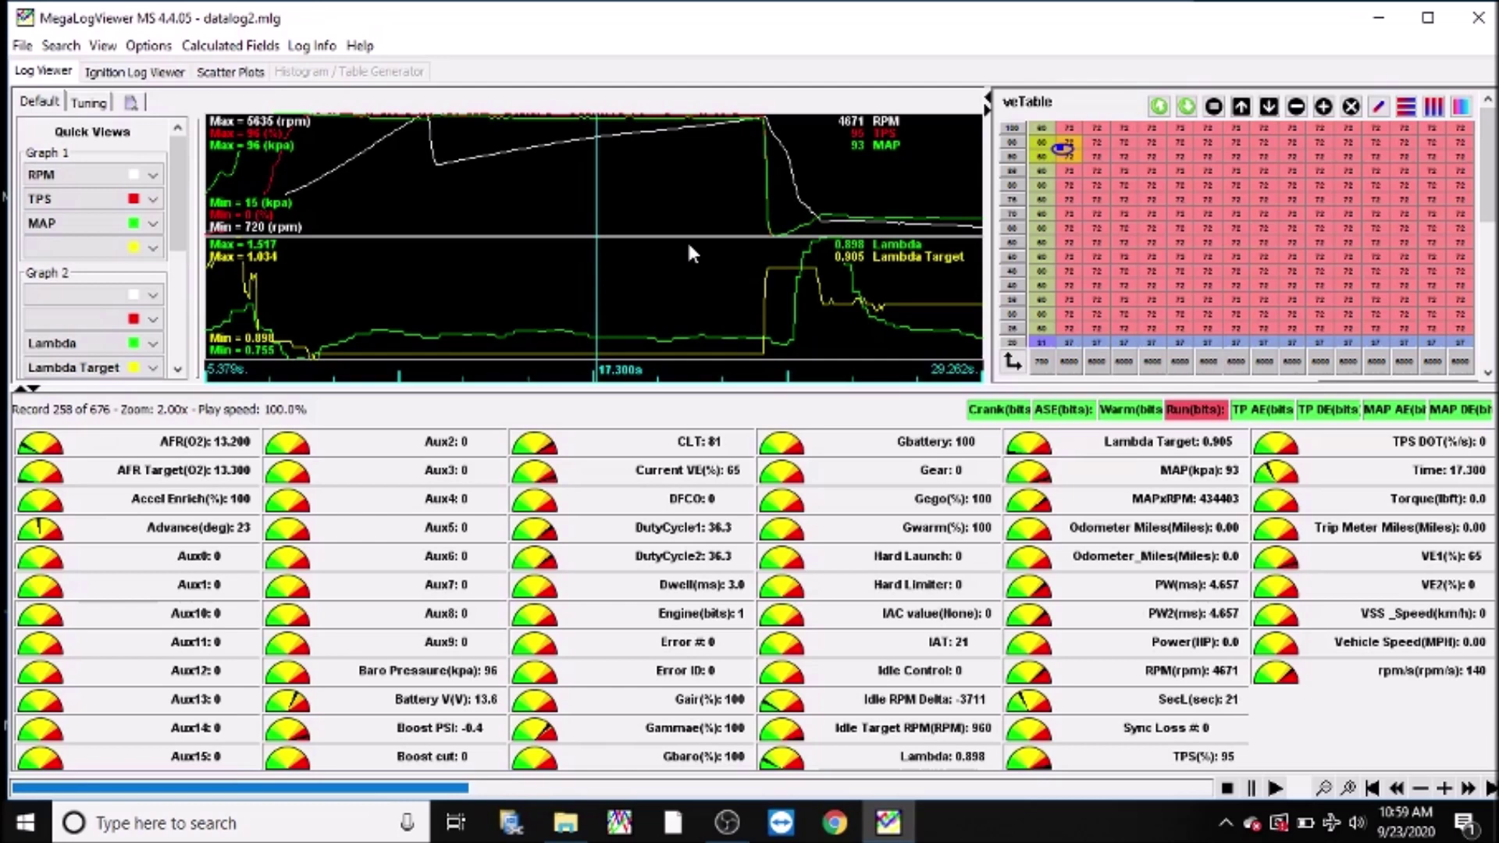
pyautogui.press('Right')
pyautogui.press('Right')
pyautogui.press('Right')
pyautogui.press('Right')
pyautogui.press('Right')
pyautogui.press('Right')
pyautogui.press('Right')
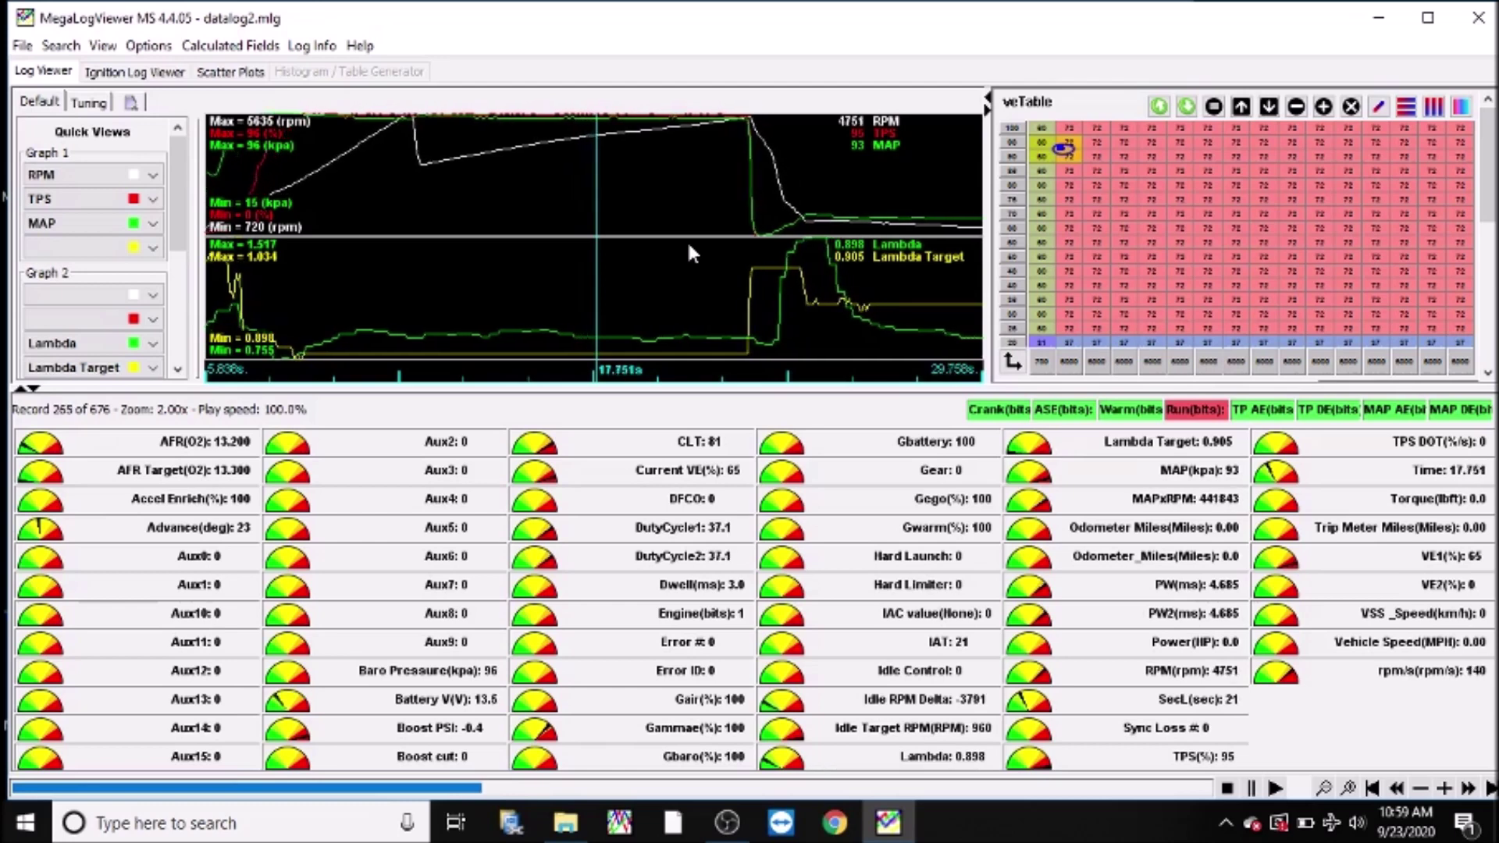
pyautogui.press('Right')
pyautogui.press('Right')
pyautogui.press('Right')
pyautogui.press('Right')
pyautogui.press('Right')
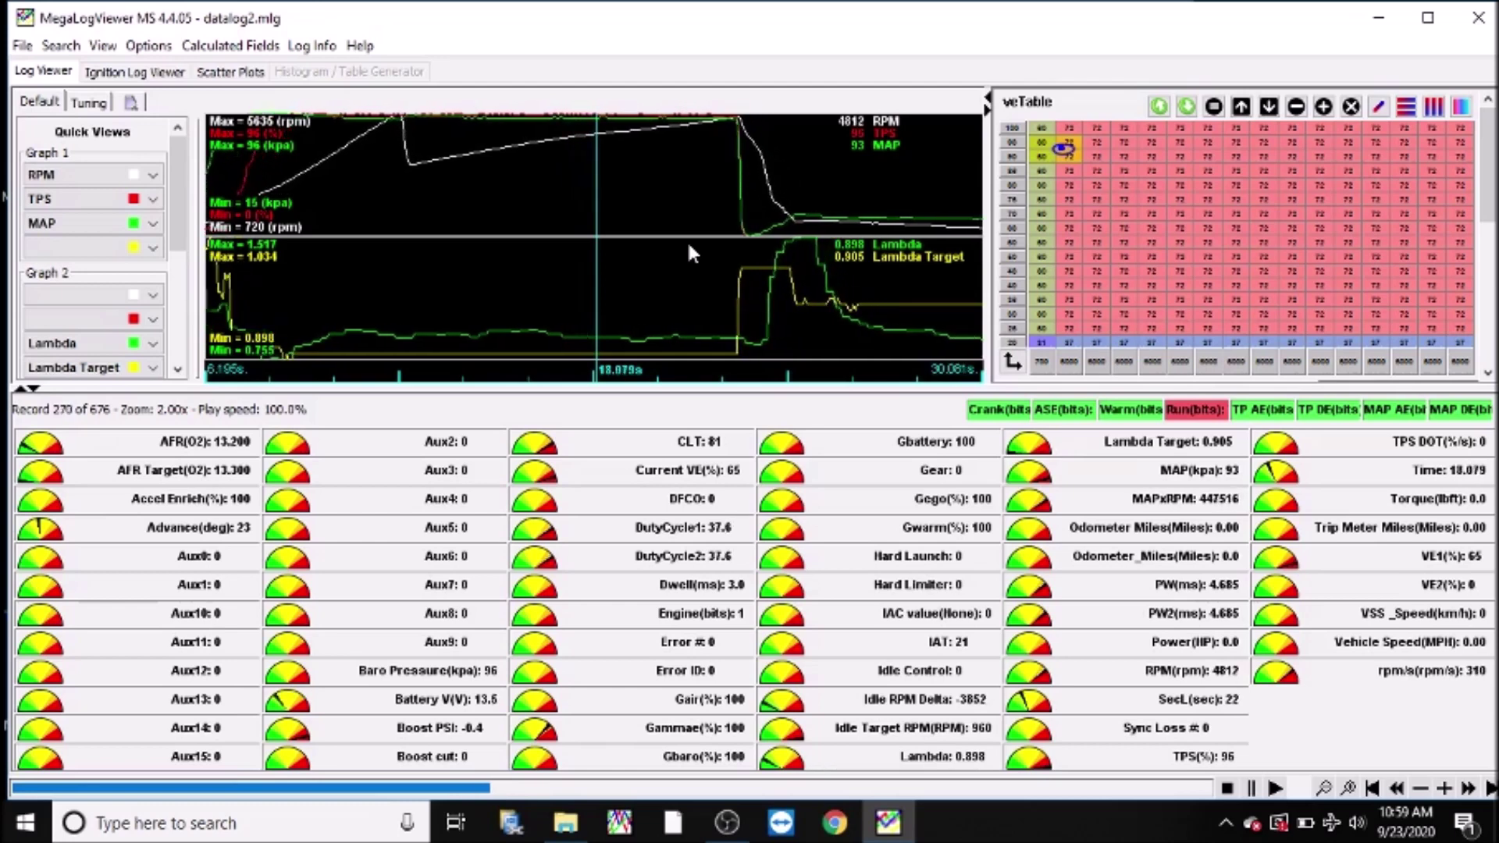
pyautogui.press('Right')
pyautogui.press('Right')
pyautogui.press('Right')
pyautogui.press('Right')
pyautogui.press('Right')
pyautogui.press('Right')
pyautogui.press('Right')
pyautogui.press('Right')
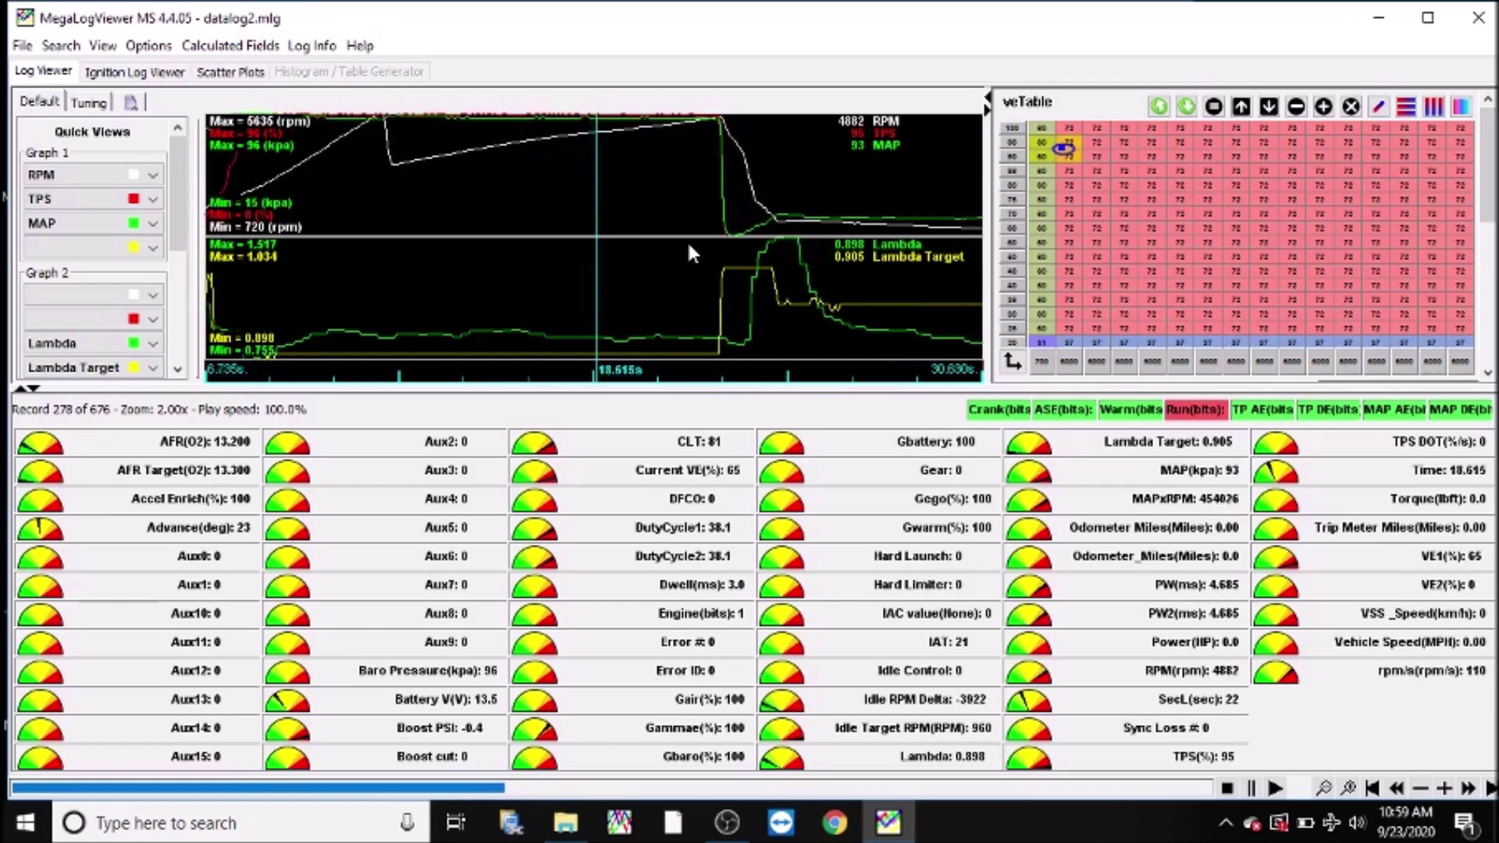
pyautogui.press('Right')
pyautogui.press('Right')
pyautogui.press('Right')
pyautogui.press('Right')
pyautogui.press('Right')
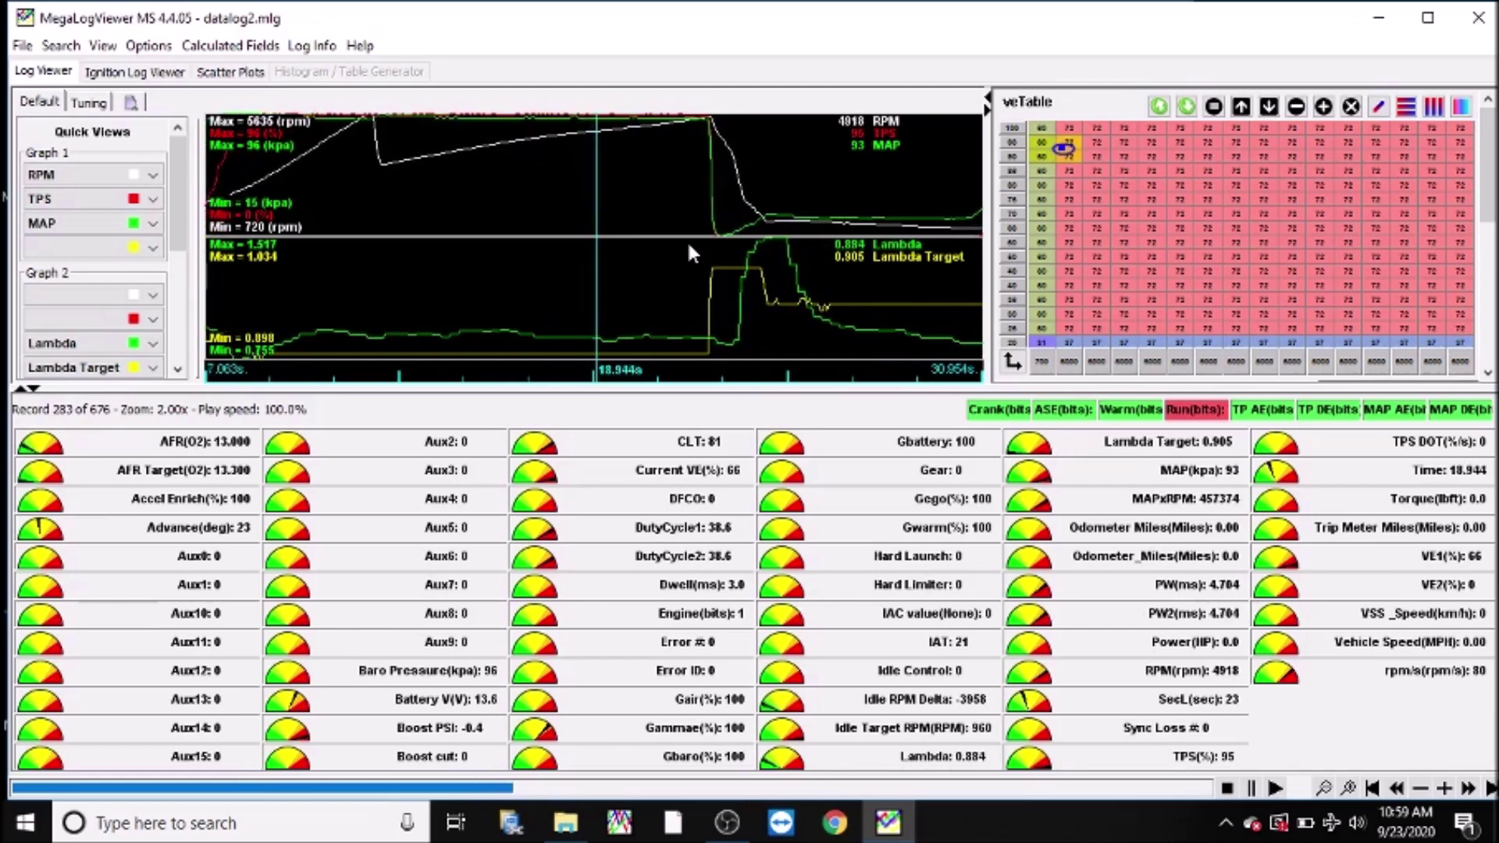
pyautogui.press('Right')
pyautogui.press('Right')
pyautogui.press('Right')
pyautogui.press('Right')
pyautogui.press('Right')
pyautogui.press('Right')
pyautogui.press('Right')
pyautogui.press('Right')
pyautogui.press('Right')
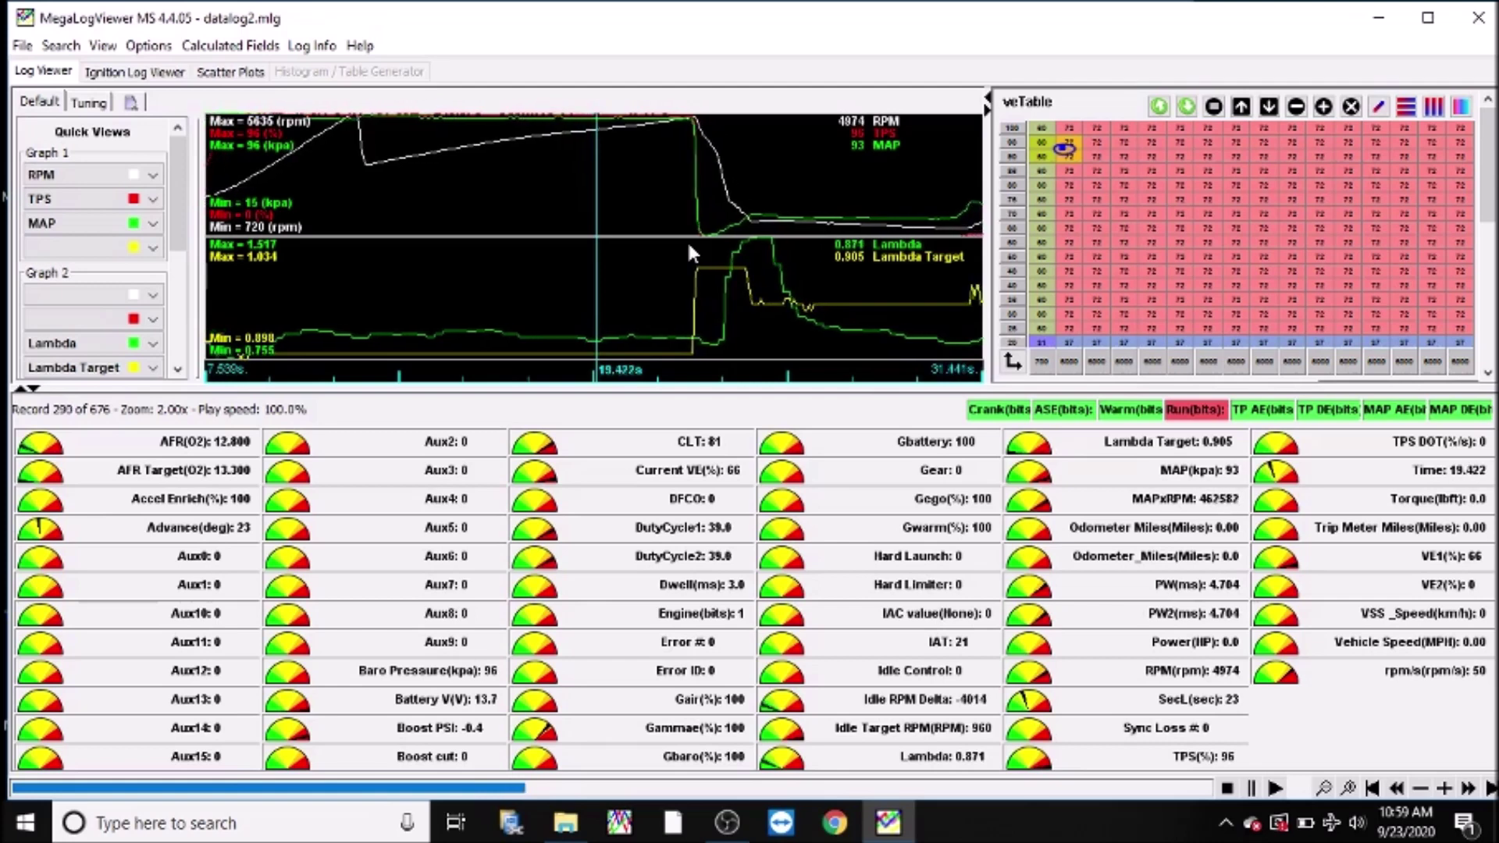
# Step: Step through the remaining full-throttle records up to the throttle lift at about 5,365 rpm, checking Lambda against Lambda Target
pyautogui.press('Right')
pyautogui.press('Right')
pyautogui.press('Right')
pyautogui.press('Right')
pyautogui.press('Right')
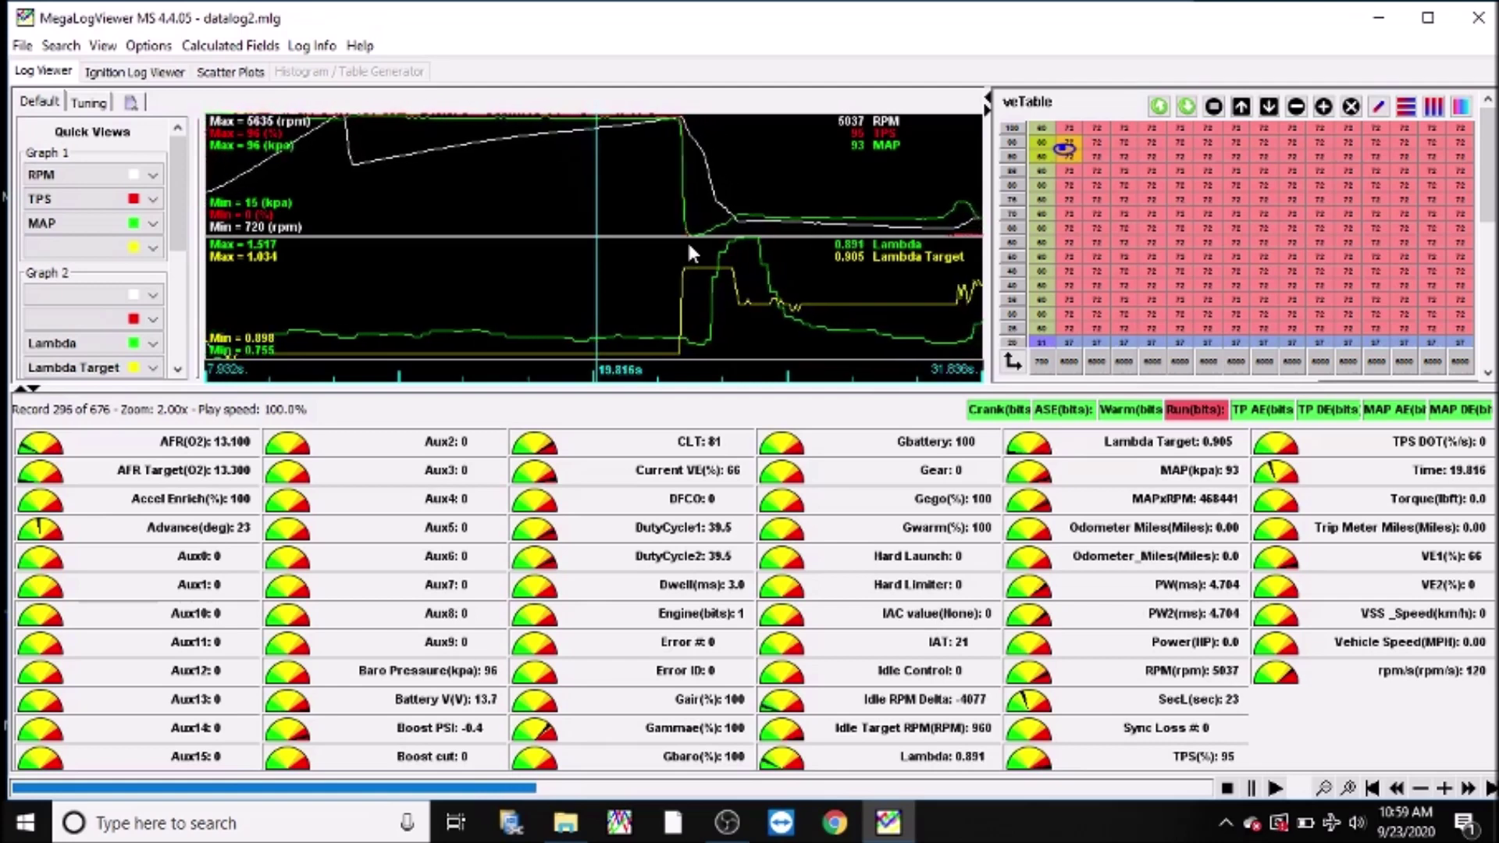
pyautogui.press('Right')
pyautogui.press('Right')
pyautogui.press('Right')
pyautogui.press('Right')
pyautogui.press('Right')
pyautogui.press('Right')
pyautogui.press('Right')
pyautogui.press('Right')
pyautogui.press('Right')
pyautogui.press('Right')
pyautogui.press('Right')
pyautogui.press('Right')
pyautogui.press('Right')
pyautogui.press('Right')
pyautogui.press('Right')
pyautogui.press('Right')
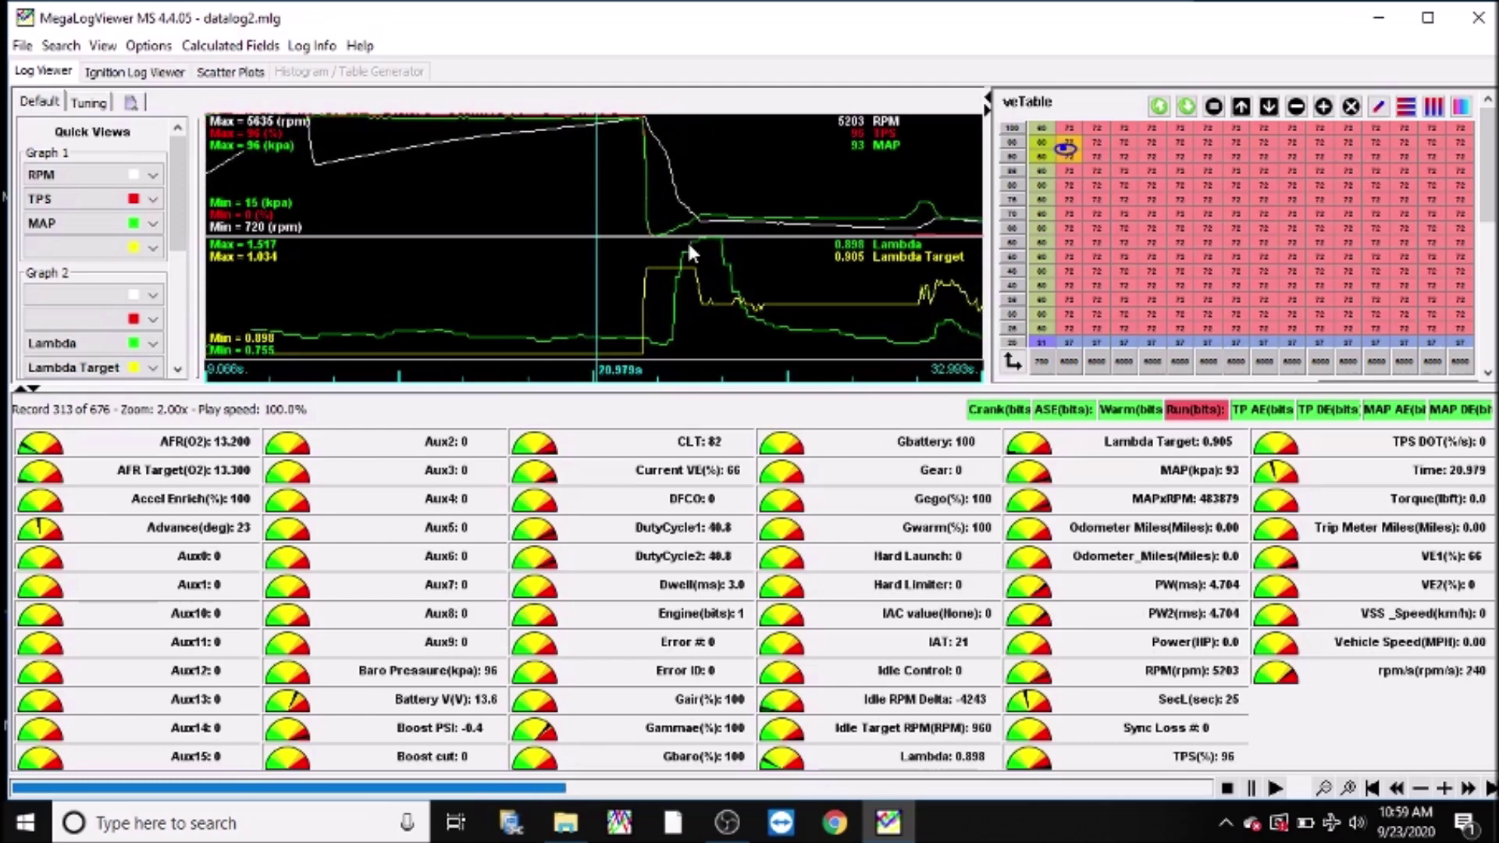
pyautogui.press('Right')
pyautogui.press('Right')
pyautogui.press('Right')
pyautogui.press('Right')
pyautogui.press('Right')
pyautogui.press('Right')
pyautogui.press('Right')
pyautogui.press('Right')
pyautogui.press('Right')
pyautogui.press('Right')
pyautogui.press('Right')
pyautogui.press('Right')
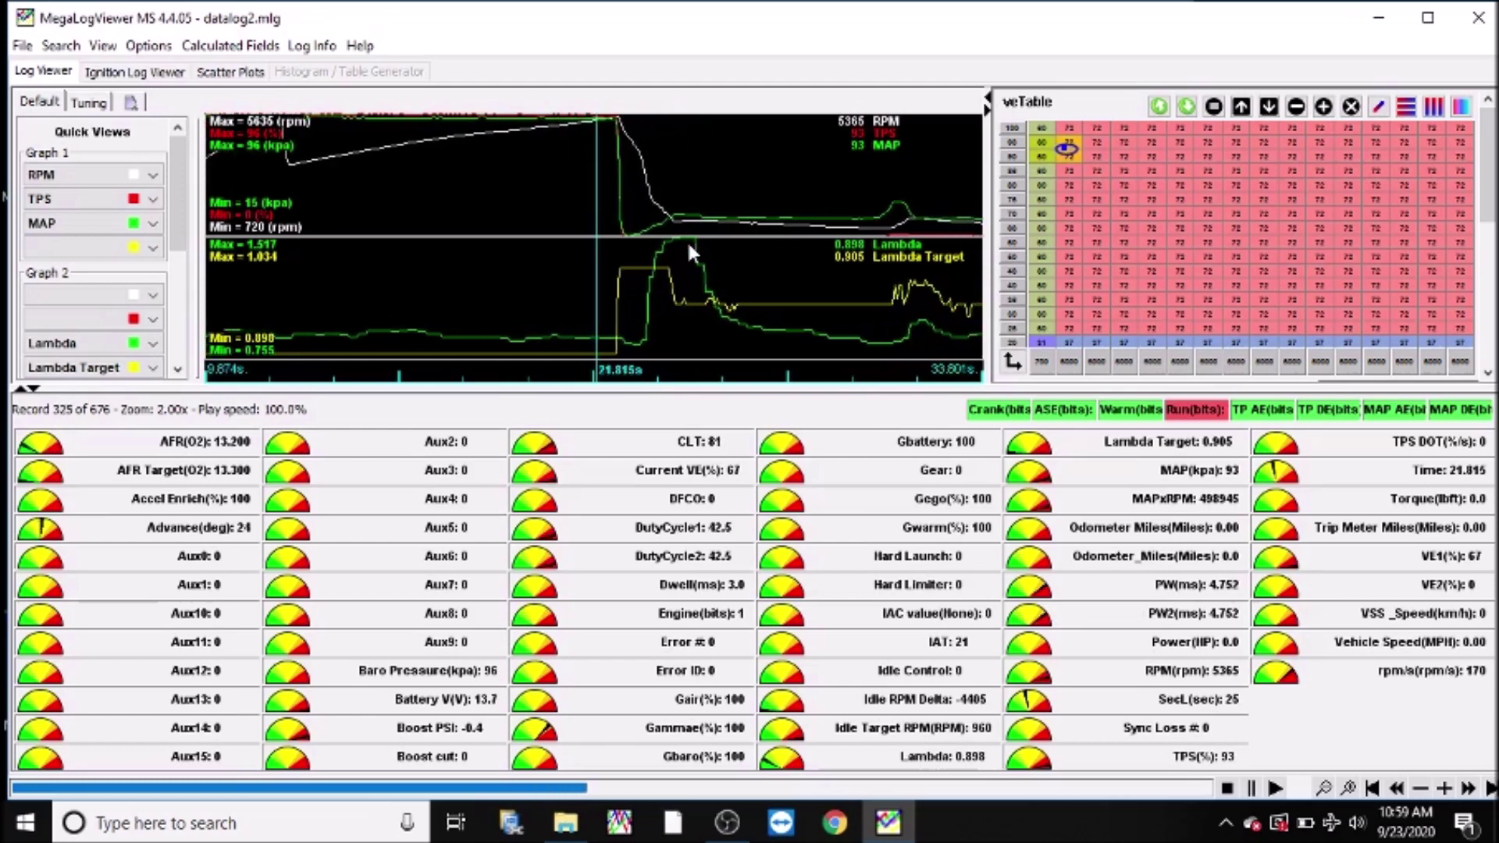